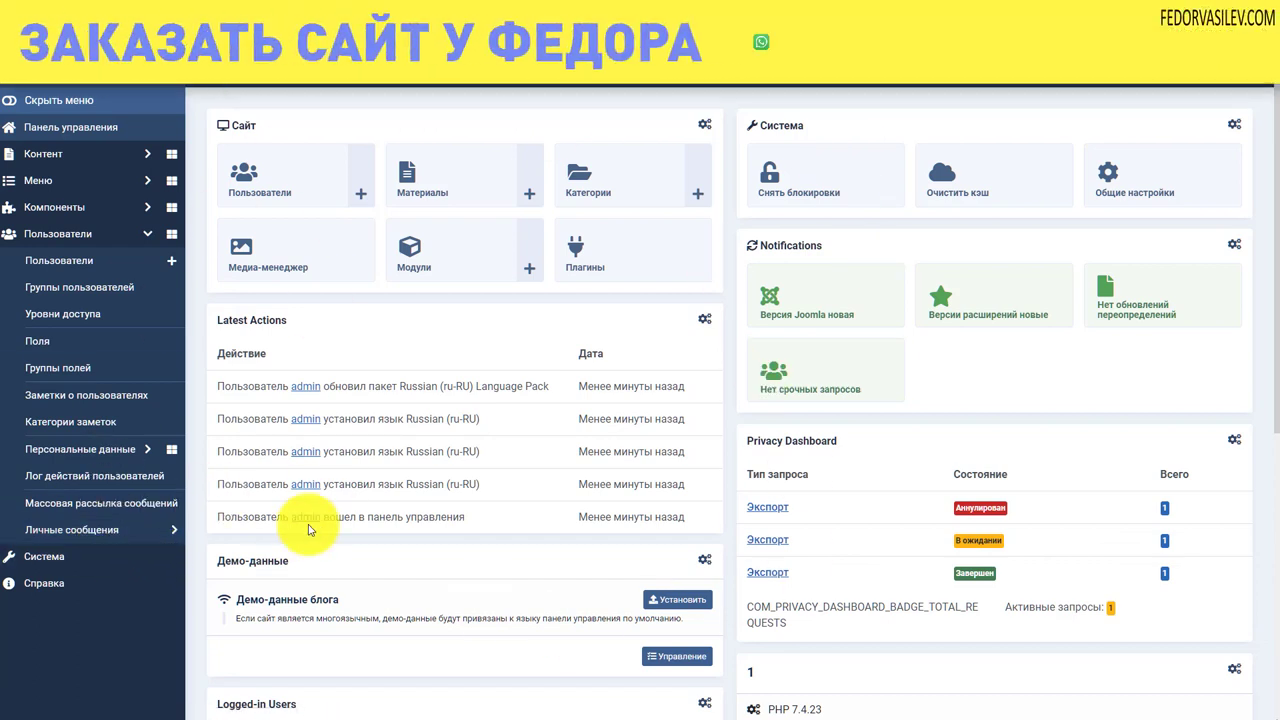
- Look over the empty mass mailing form, cancel it, and review the site's users and their groups
left_click(114, 506)
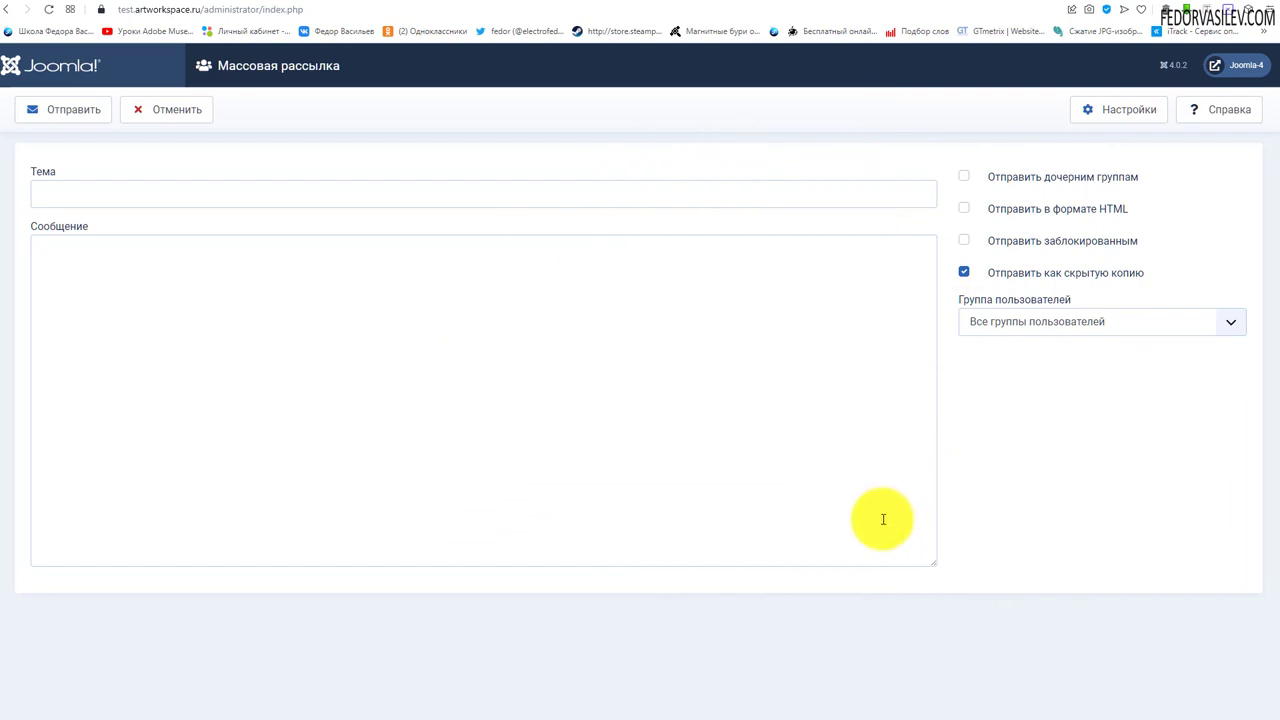
left_click(138, 107)
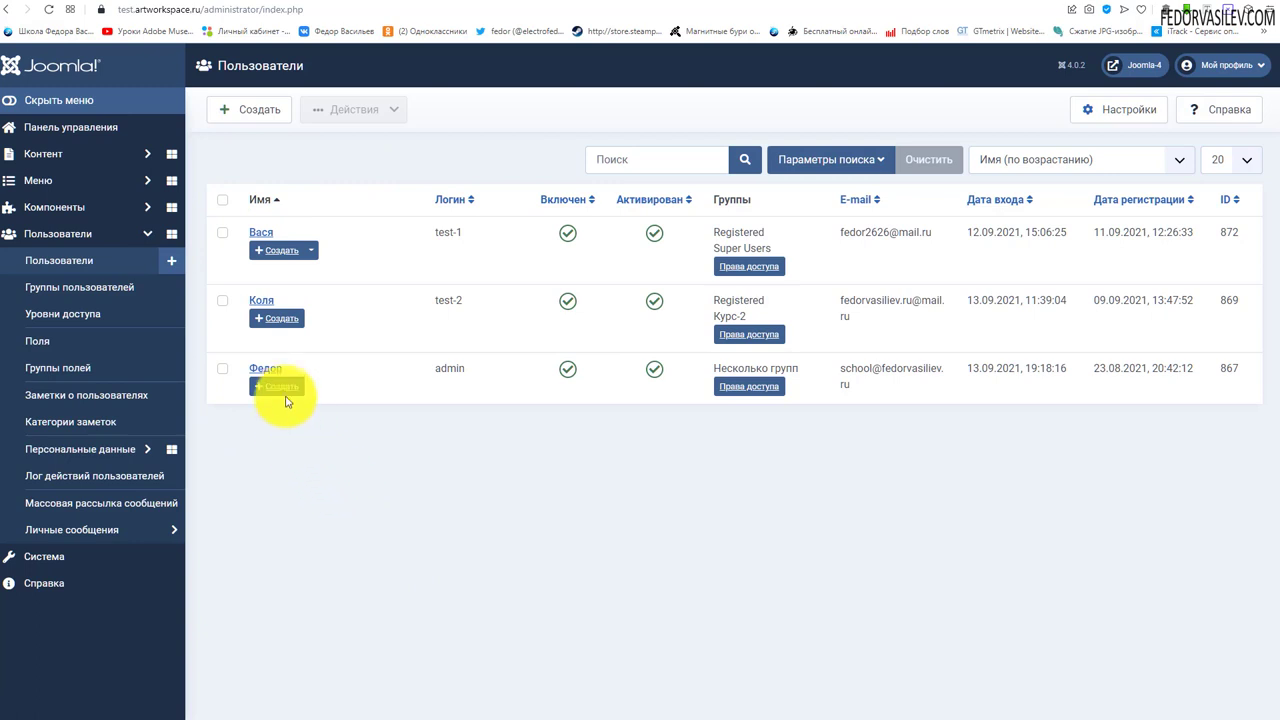
left_click_drag(468, 372, 385, 371)
left_click(385, 370)
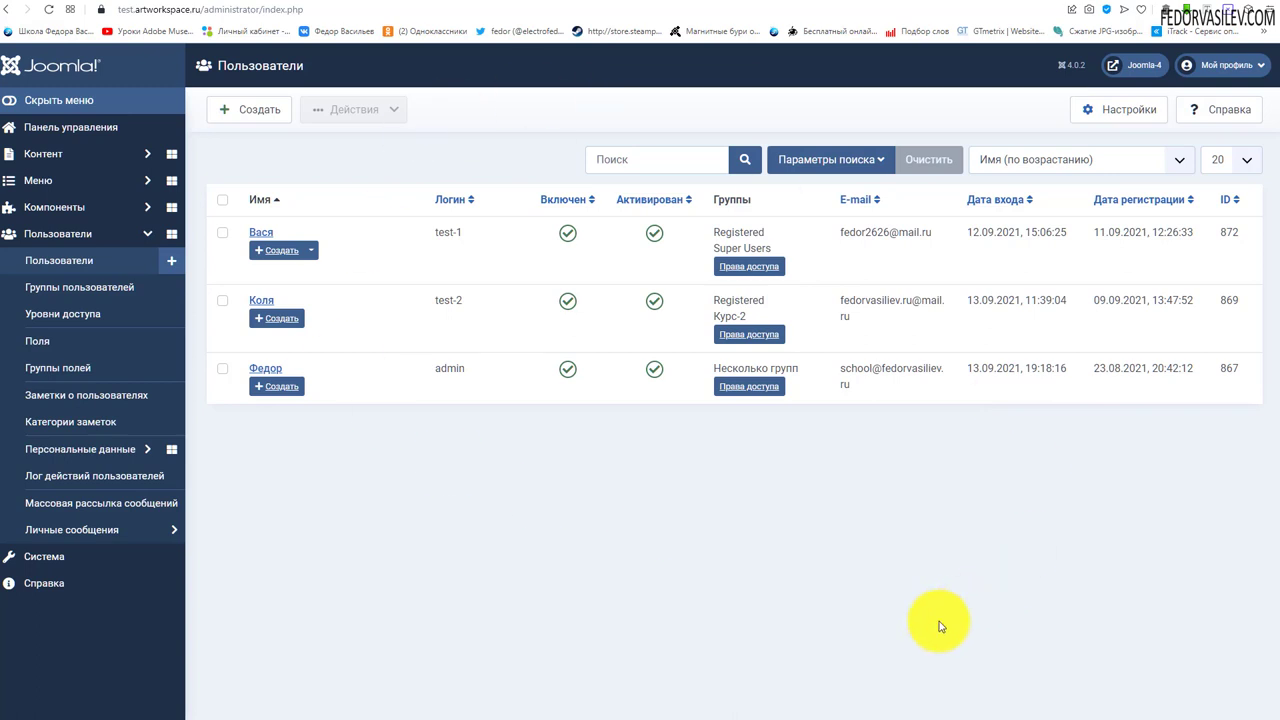
mouse_move(760, 364)
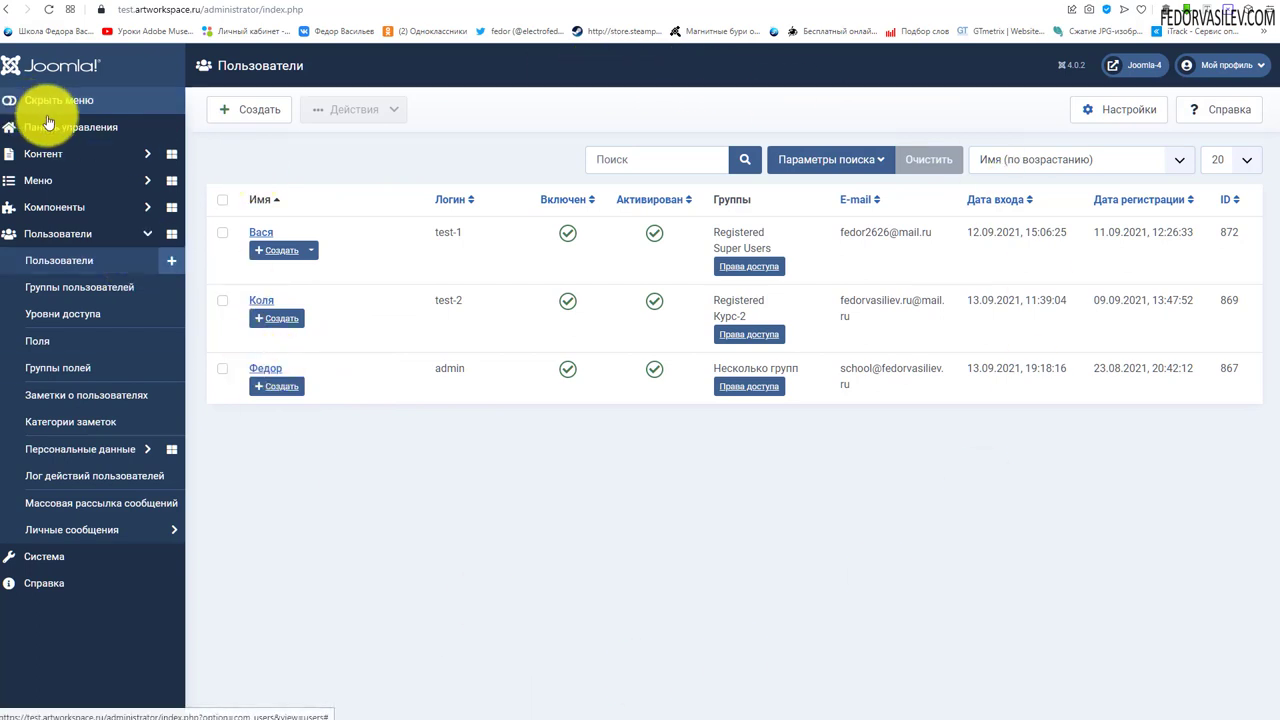
- Open the server section of the global configuration and check the site e-mail address in the mail parameters
left_click(63, 140)
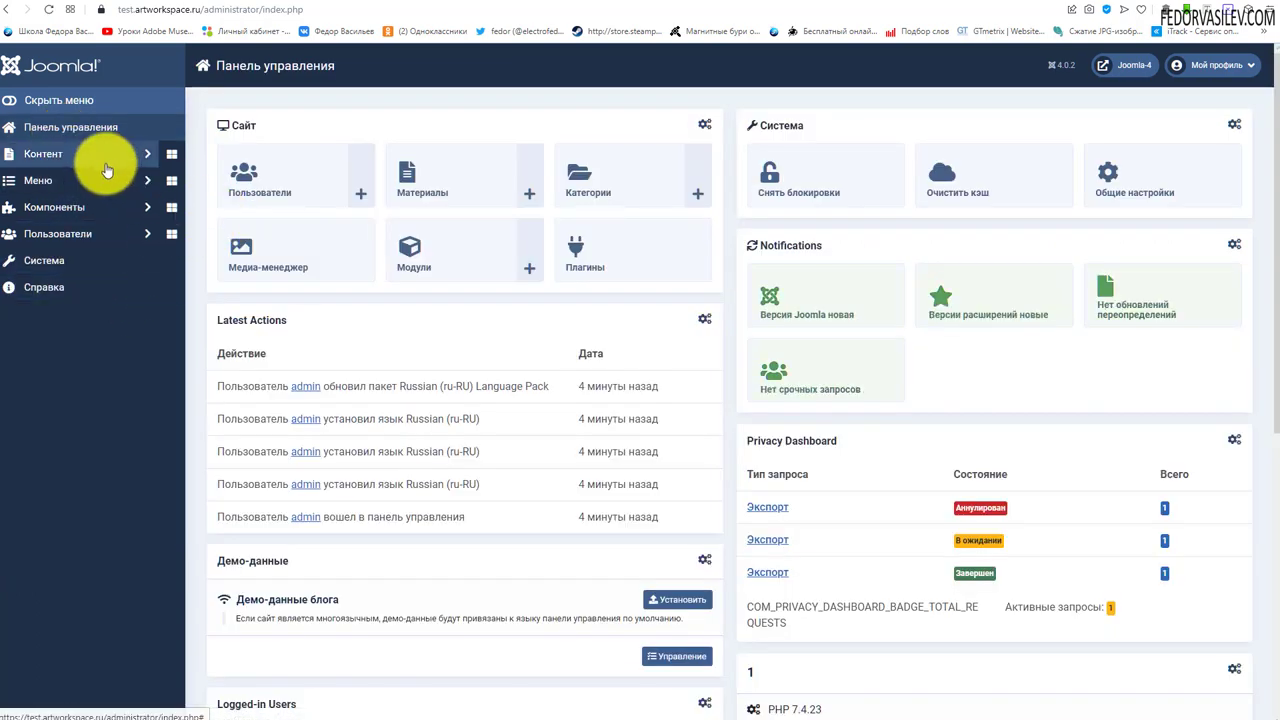
left_click(52, 127)
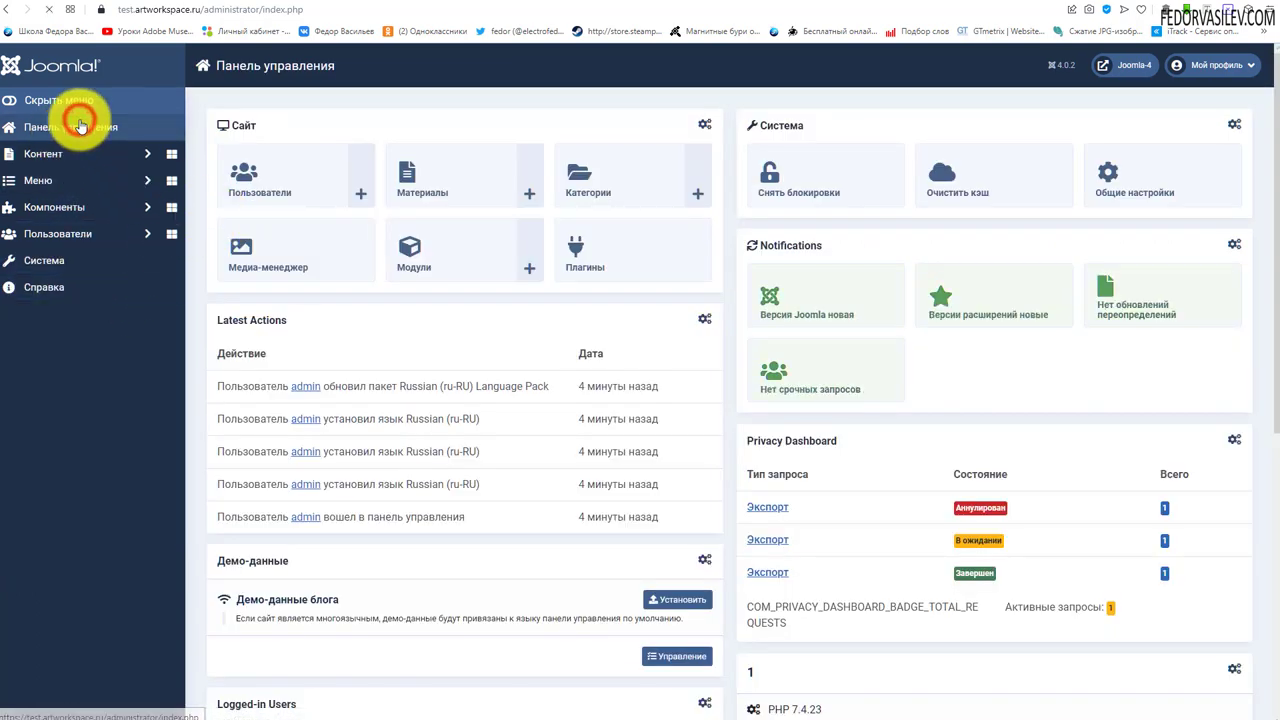
left_click(1109, 185)
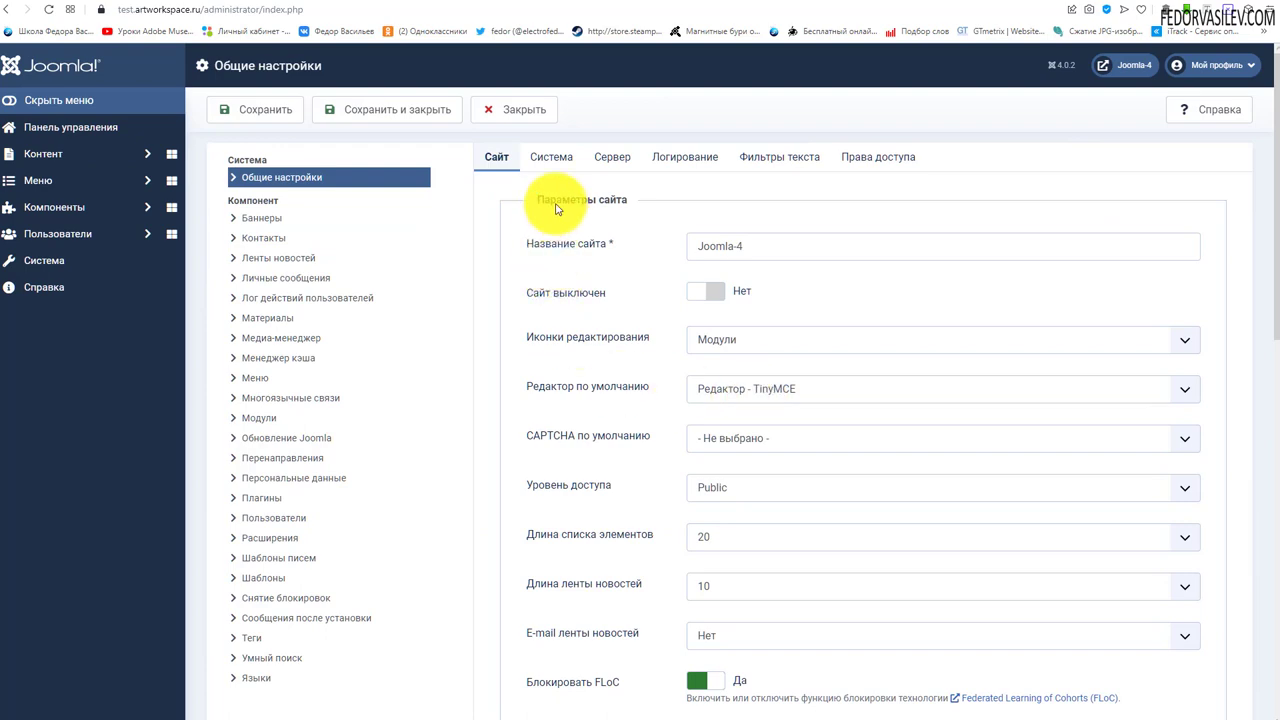
scroll(551, 177, "down", 4)
scroll(551, 177, "up", 4)
left_click(590, 157)
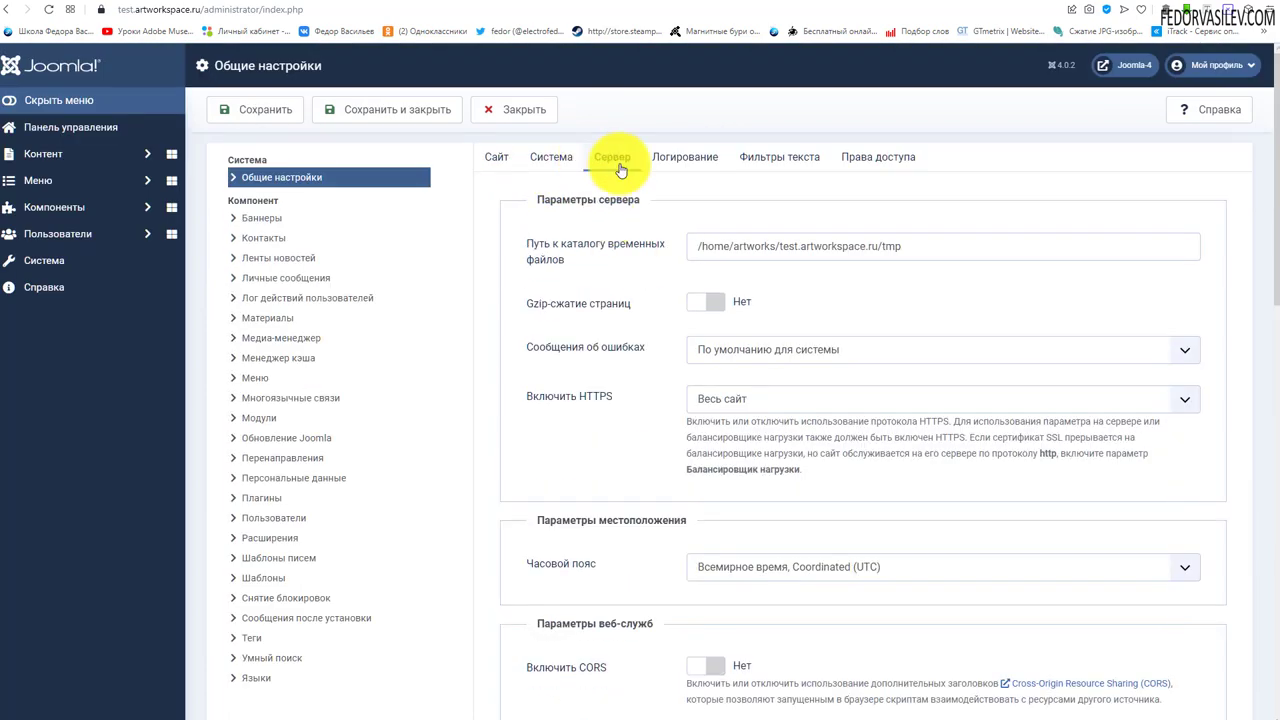
scroll(686, 229, "down", 10)
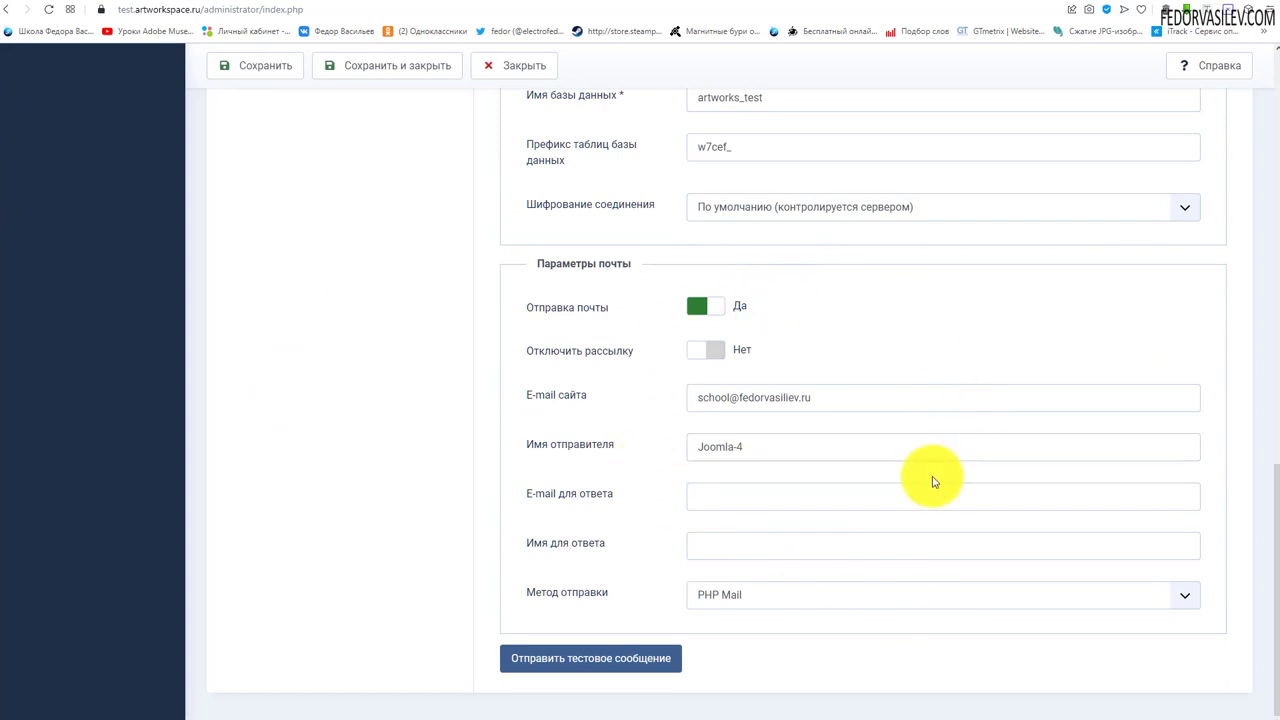
triple_click(840, 397)
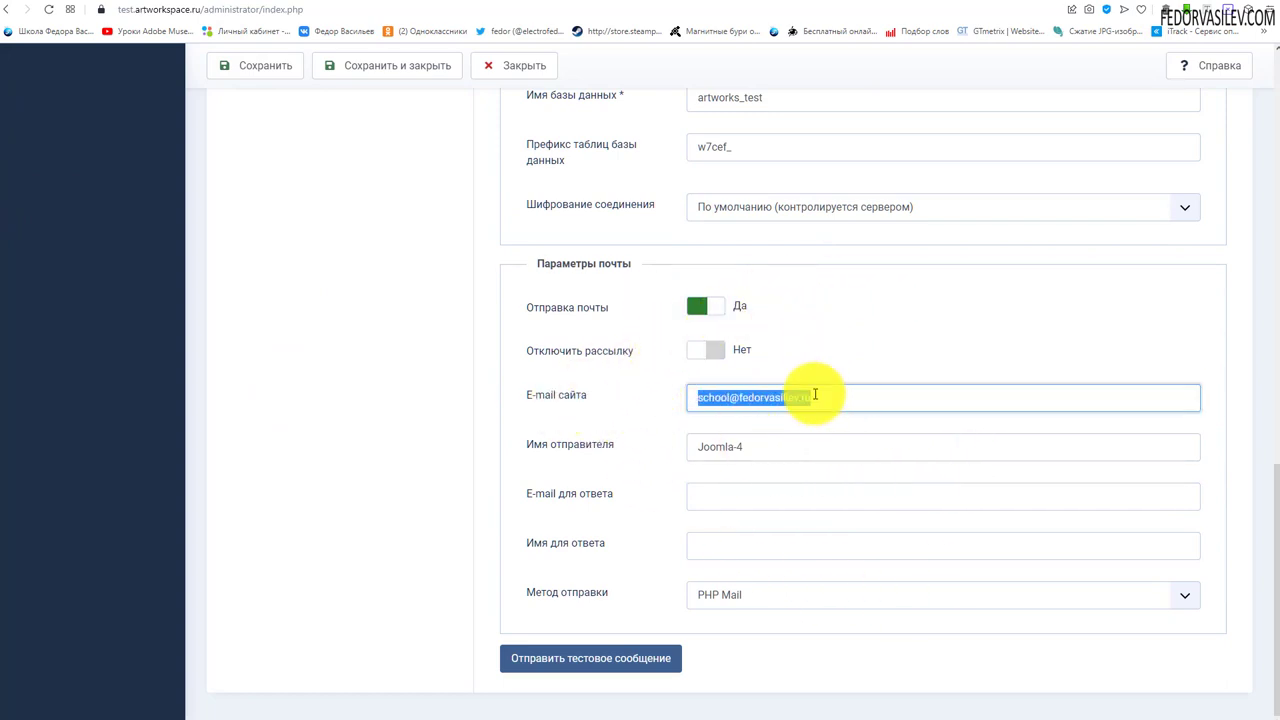
left_click_drag(815, 397, 672, 411)
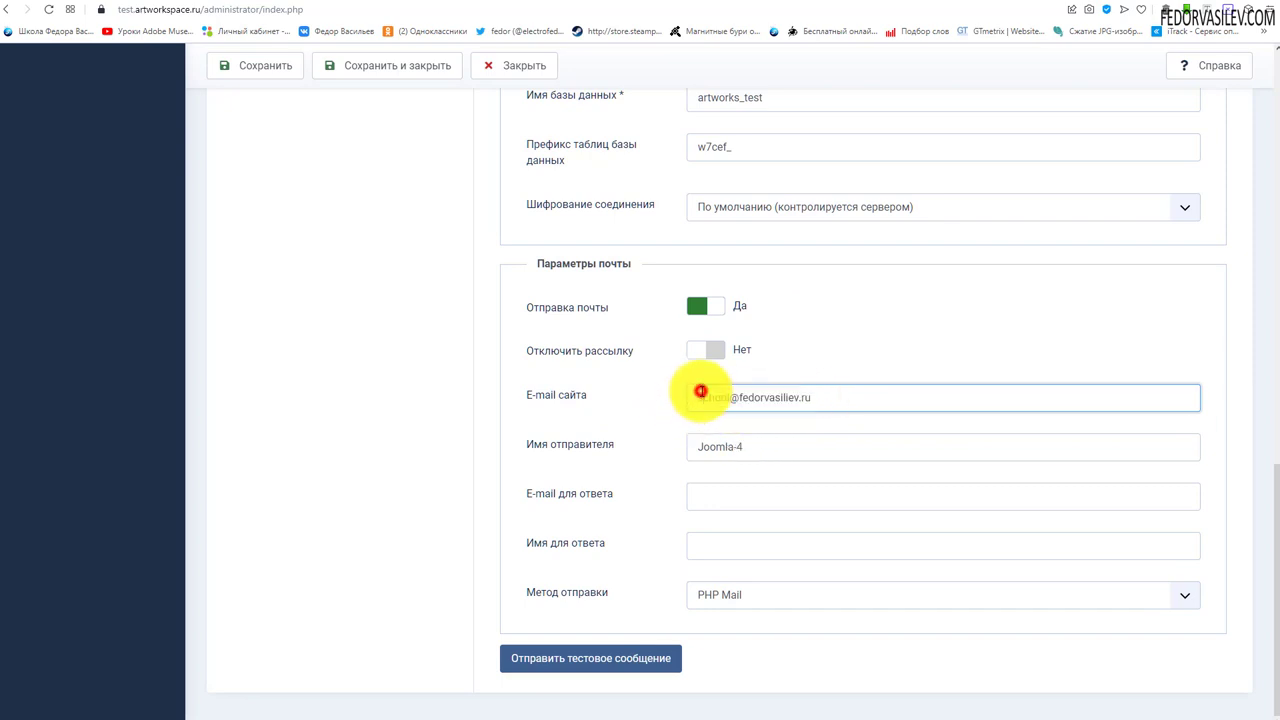
left_click(700, 393)
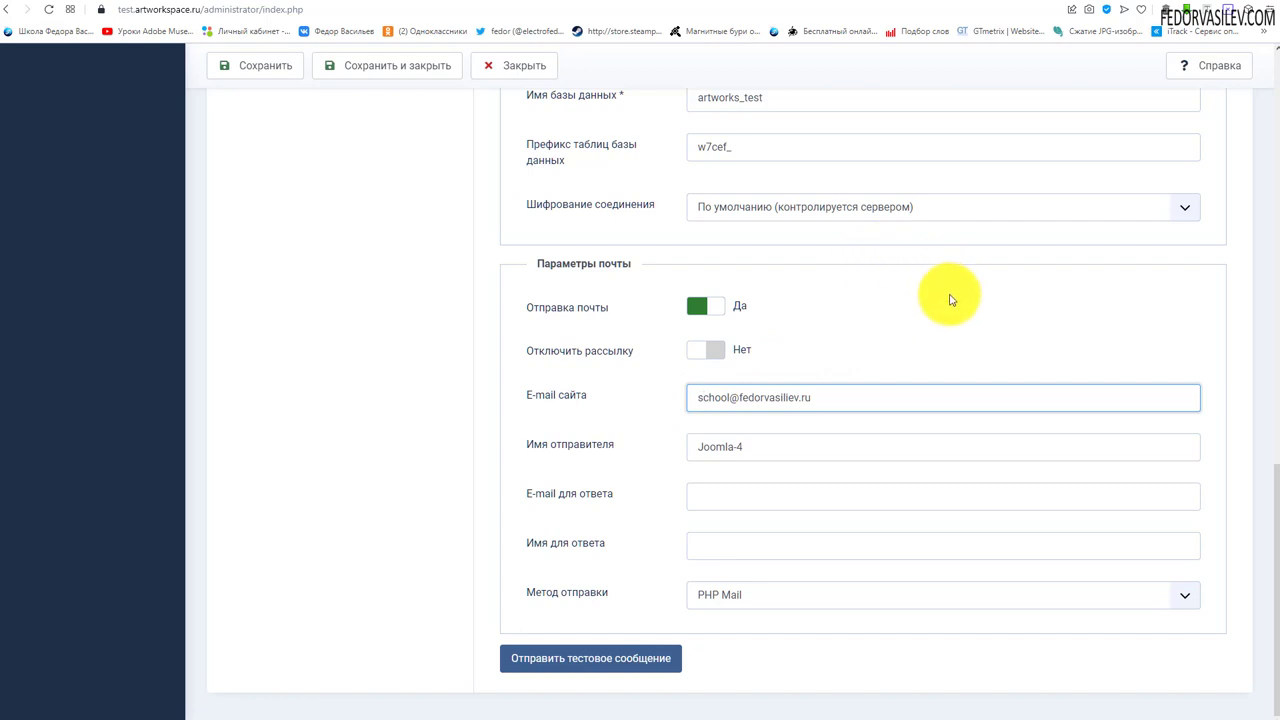
- Select SMTP as the mail sending method and look over its host, port and security fields
left_click(750, 595)
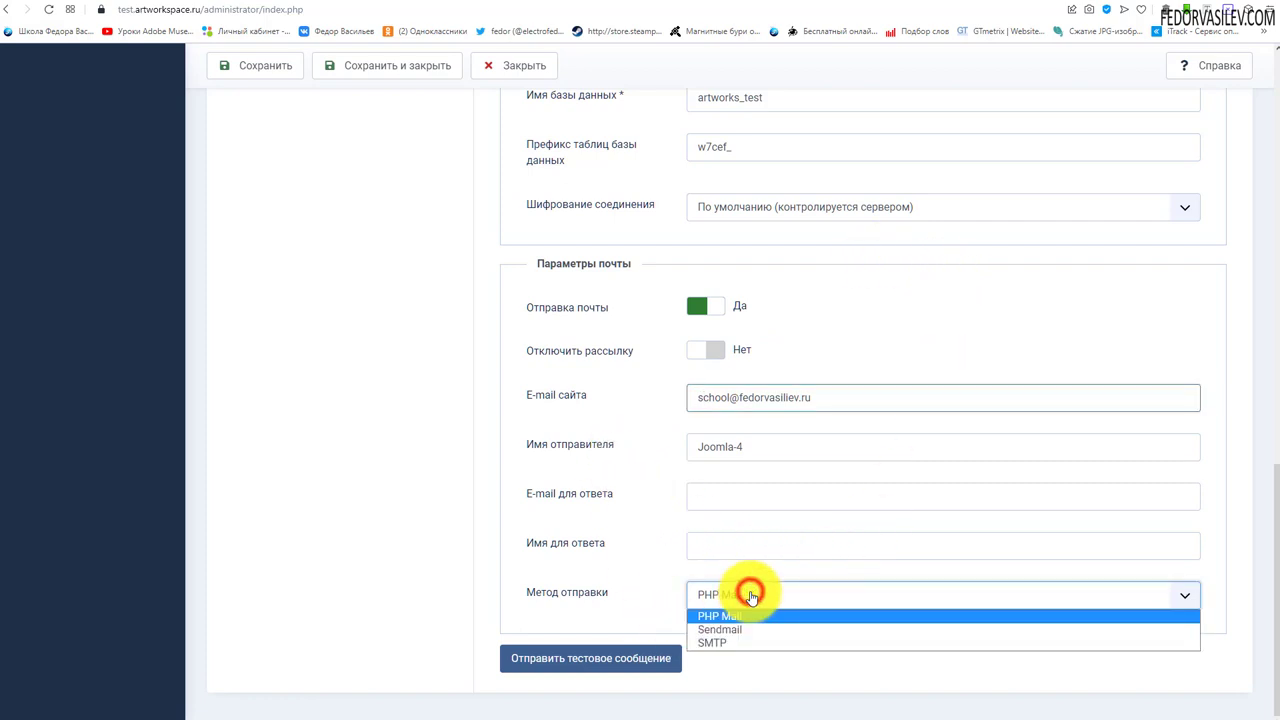
left_click(732, 643)
scroll(607, 505, "down", 2)
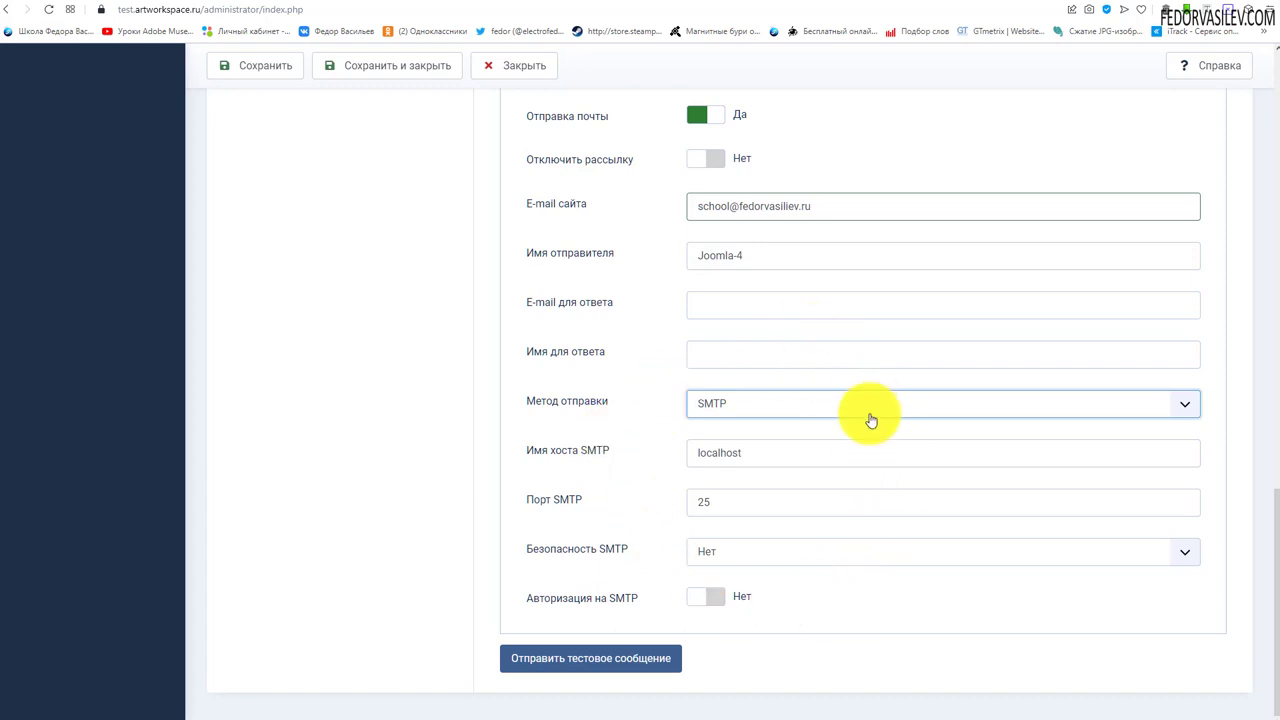
scroll(871, 420, "up", 2)
scroll(871, 441, "up", 15)
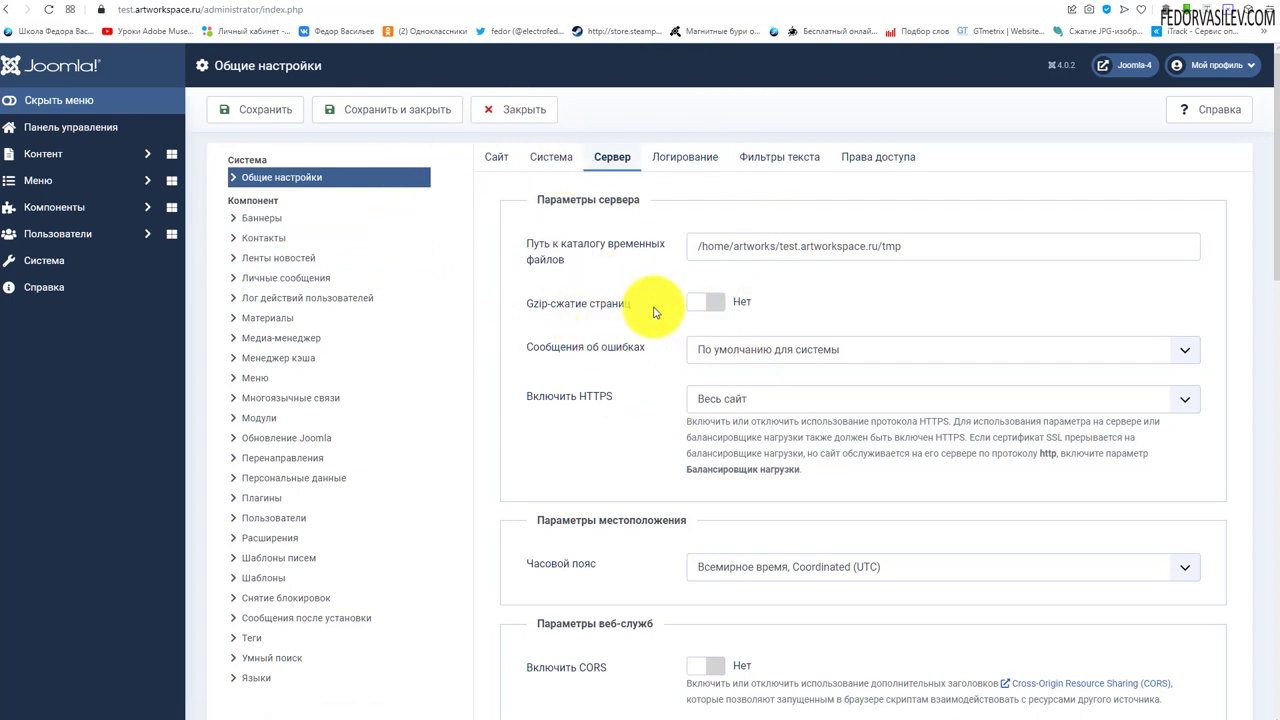
scroll(655, 313, "down", 13)
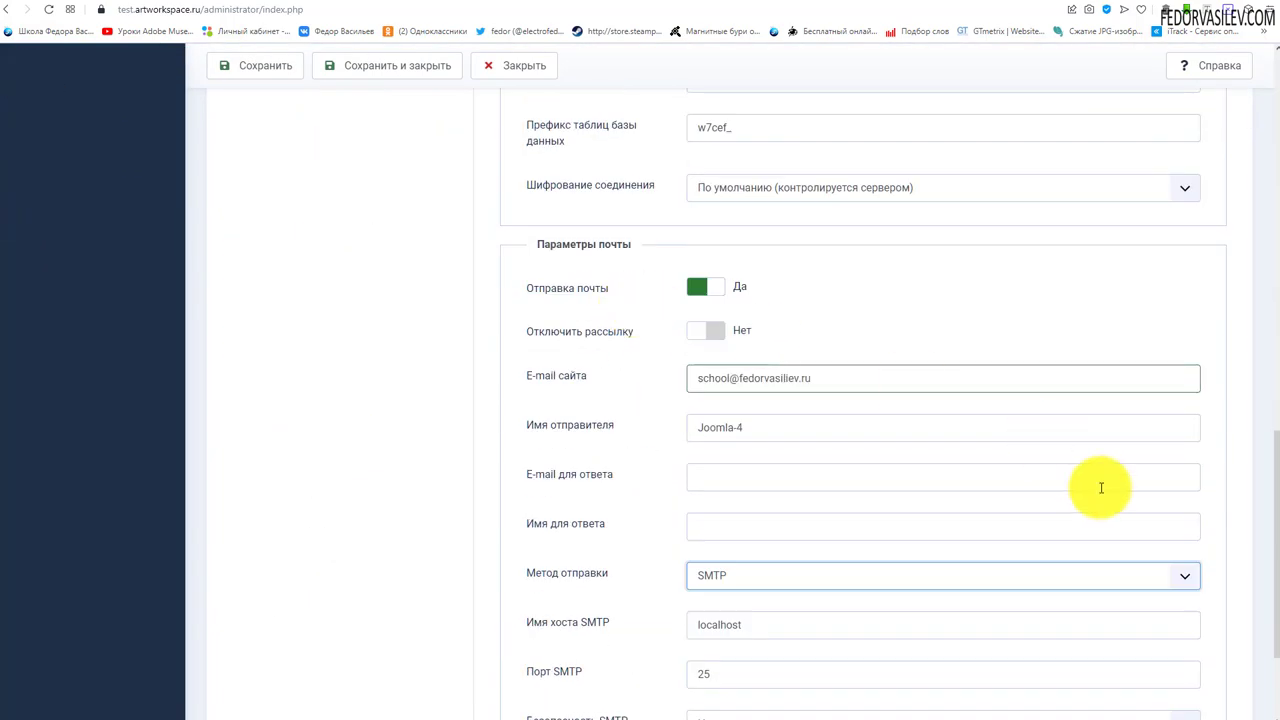
scroll(831, 498, "up", 13)
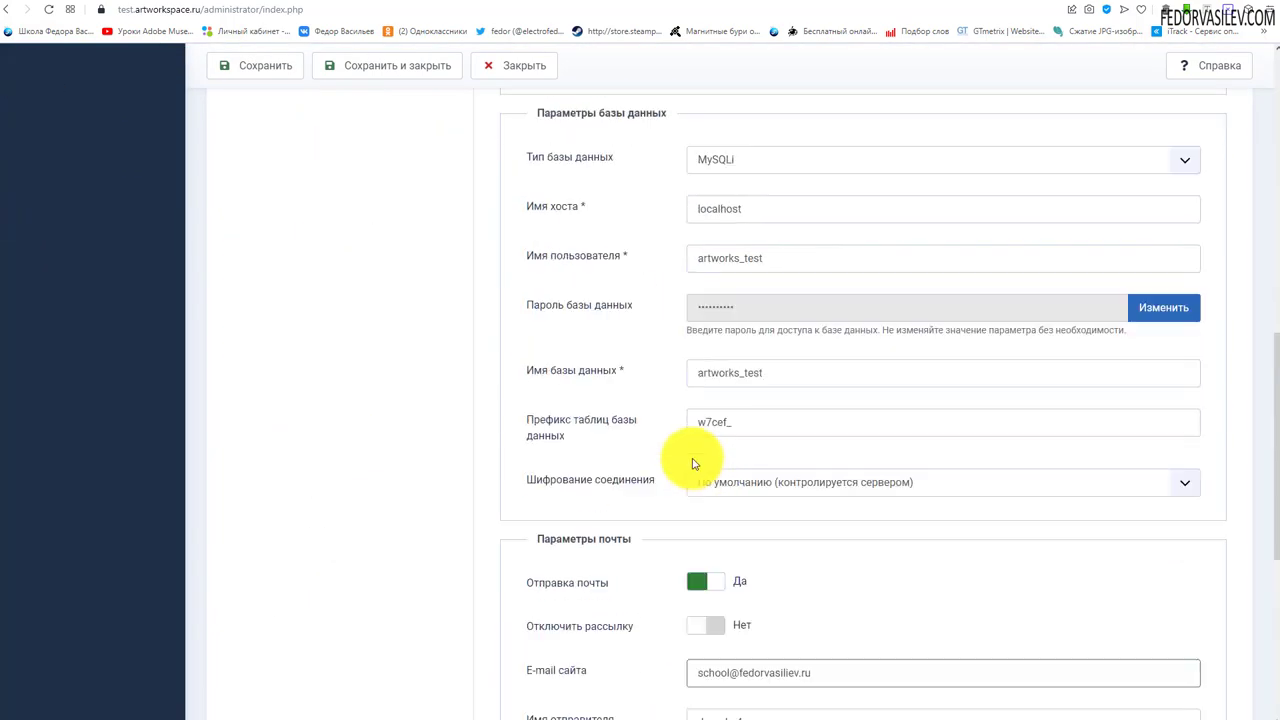
- Fill in the mass mailing with the subject "ПРОВЕРКА" and message "сообщение.", and enable sending in HTML format
left_click(97, 274)
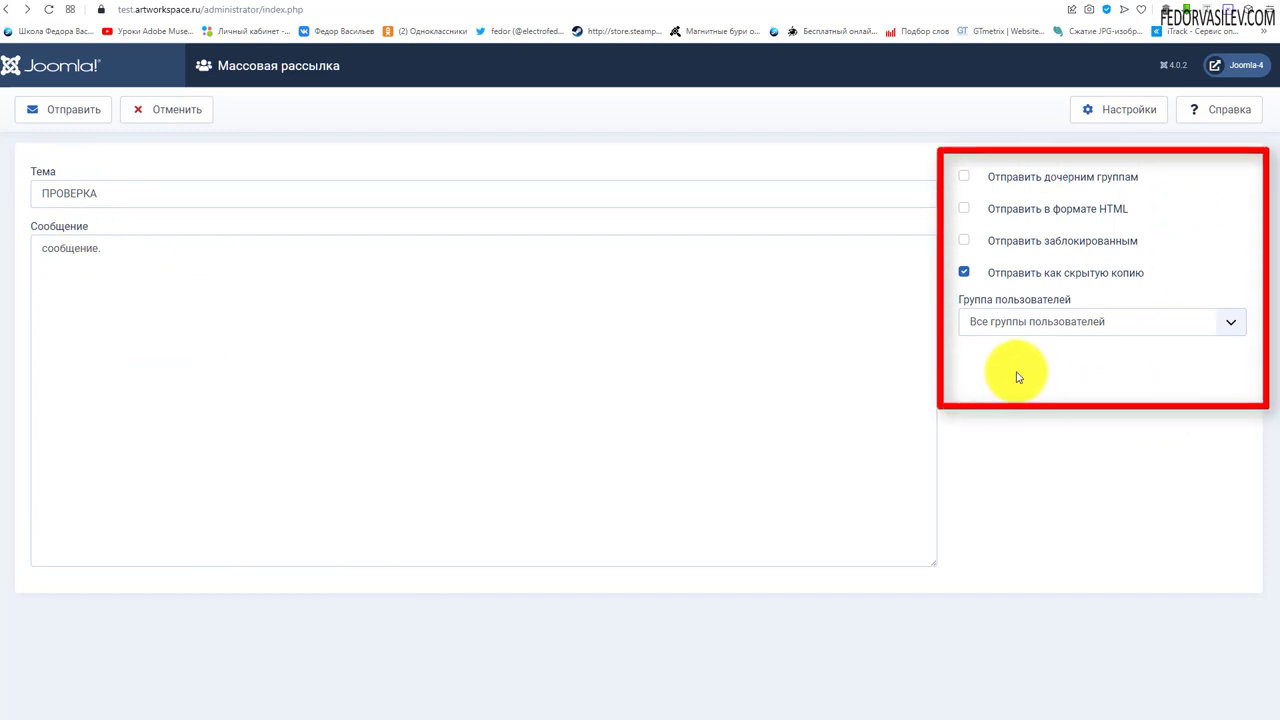
left_click(965, 209)
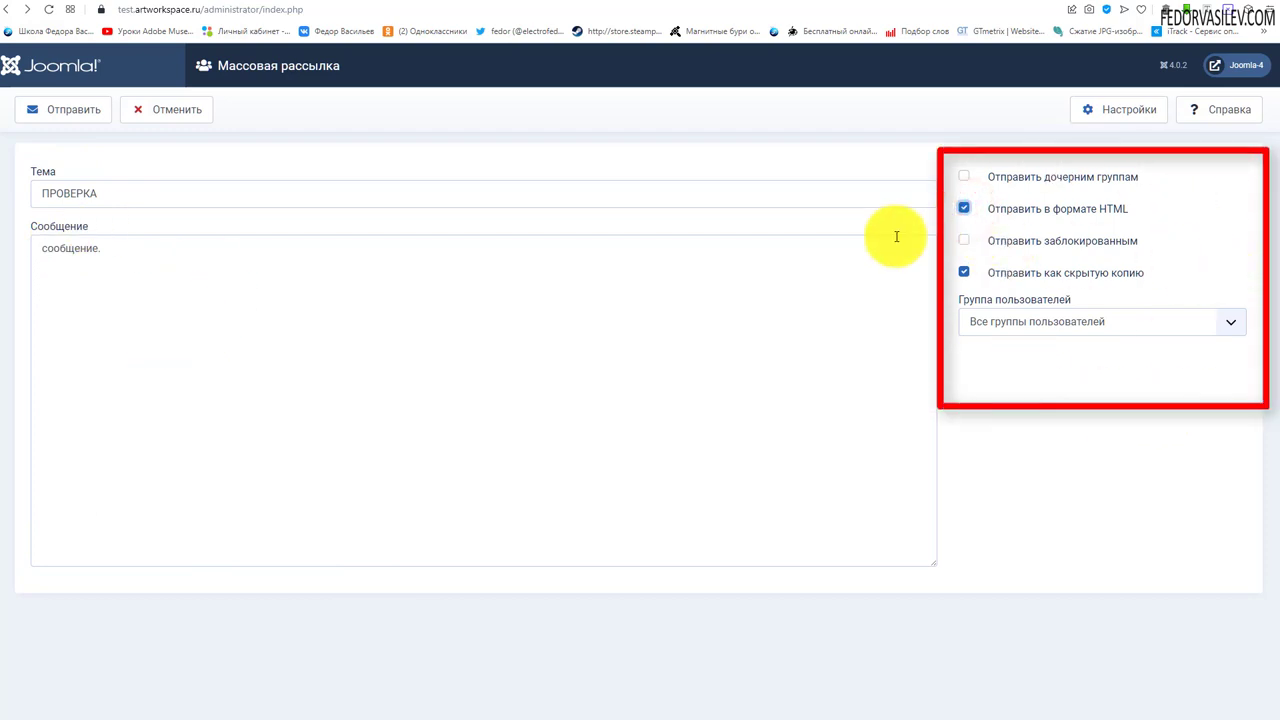
left_click(966, 209)
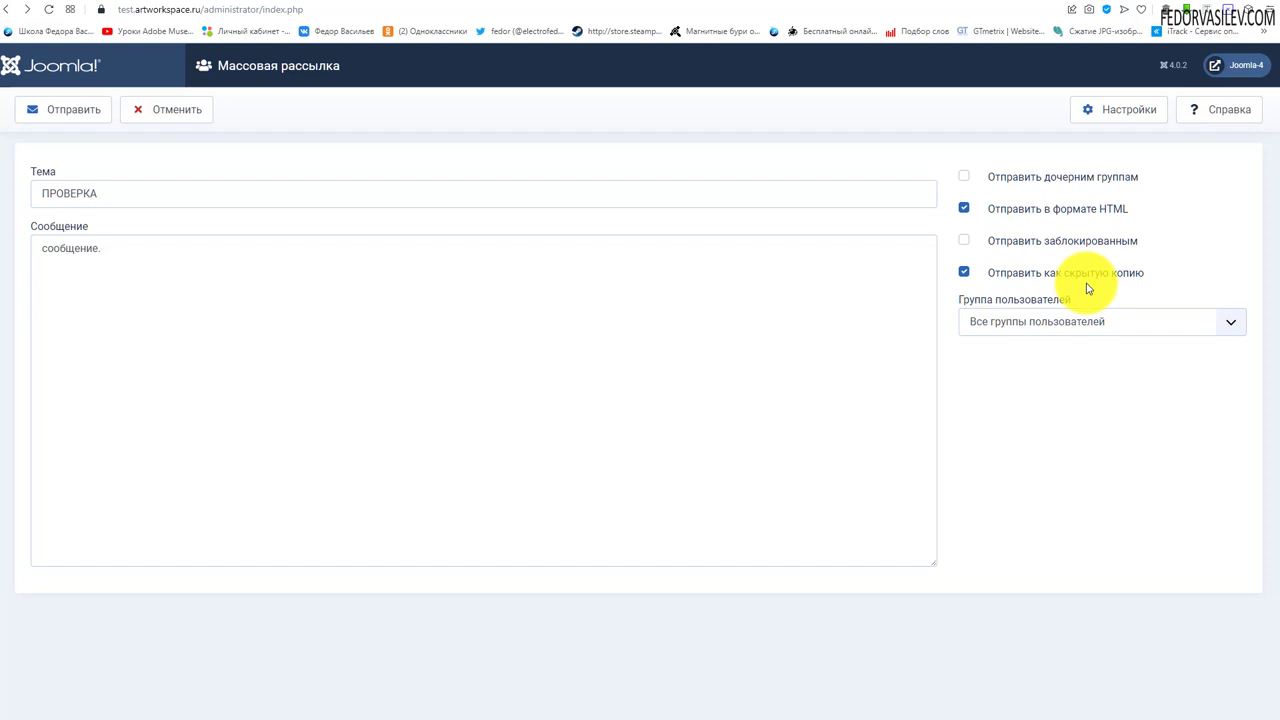
- Choose Registered as the user group that receives the mass mailing
left_click(1023, 324)
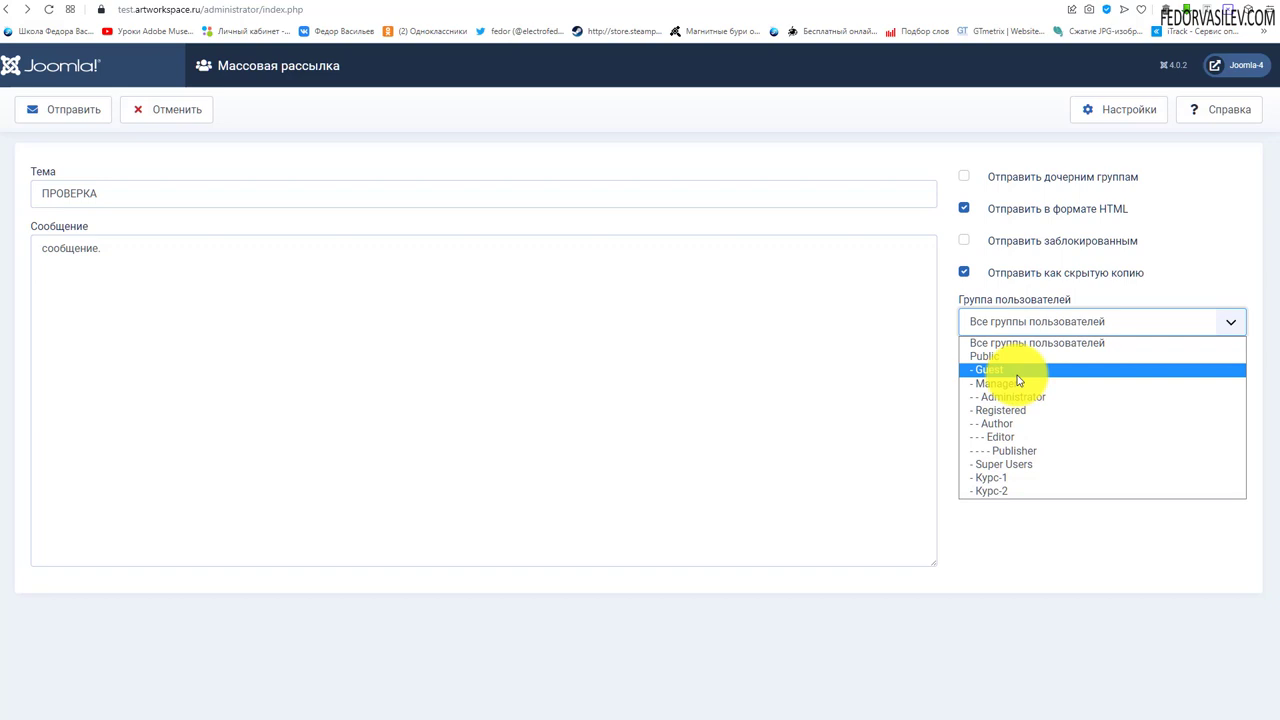
left_click(1016, 384)
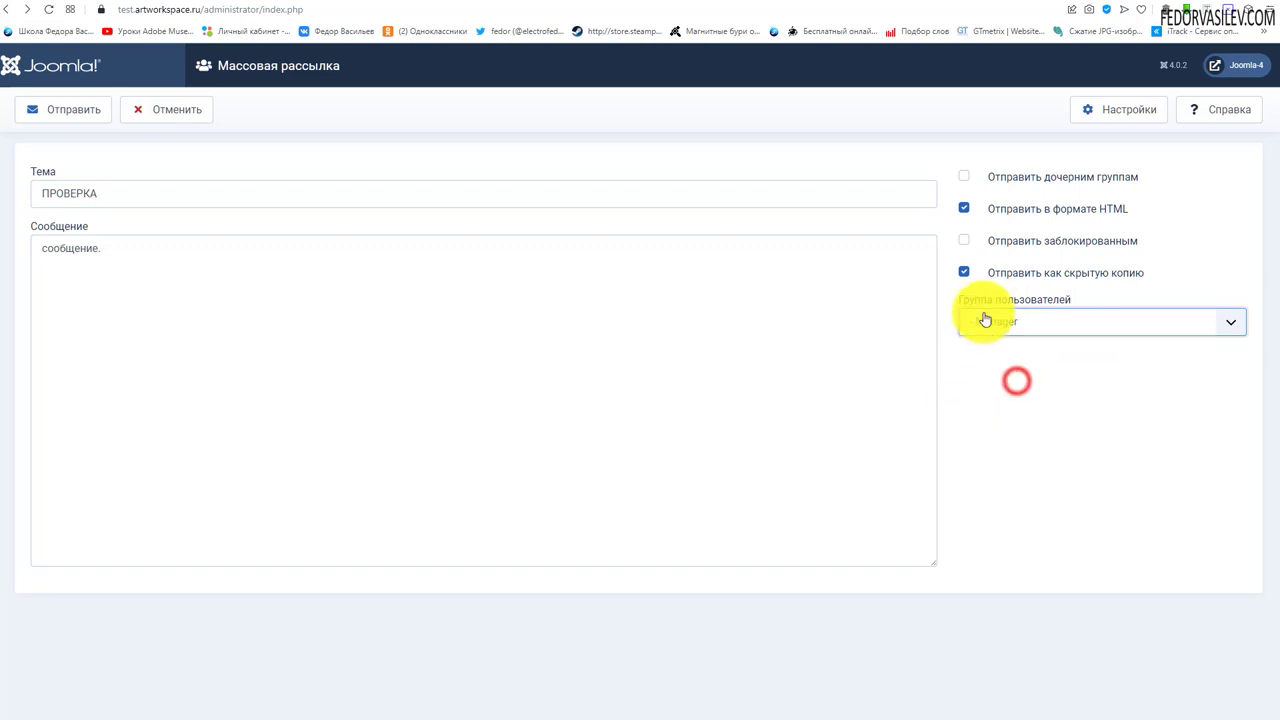
left_click(986, 318)
left_click(1001, 411)
left_click(1013, 323)
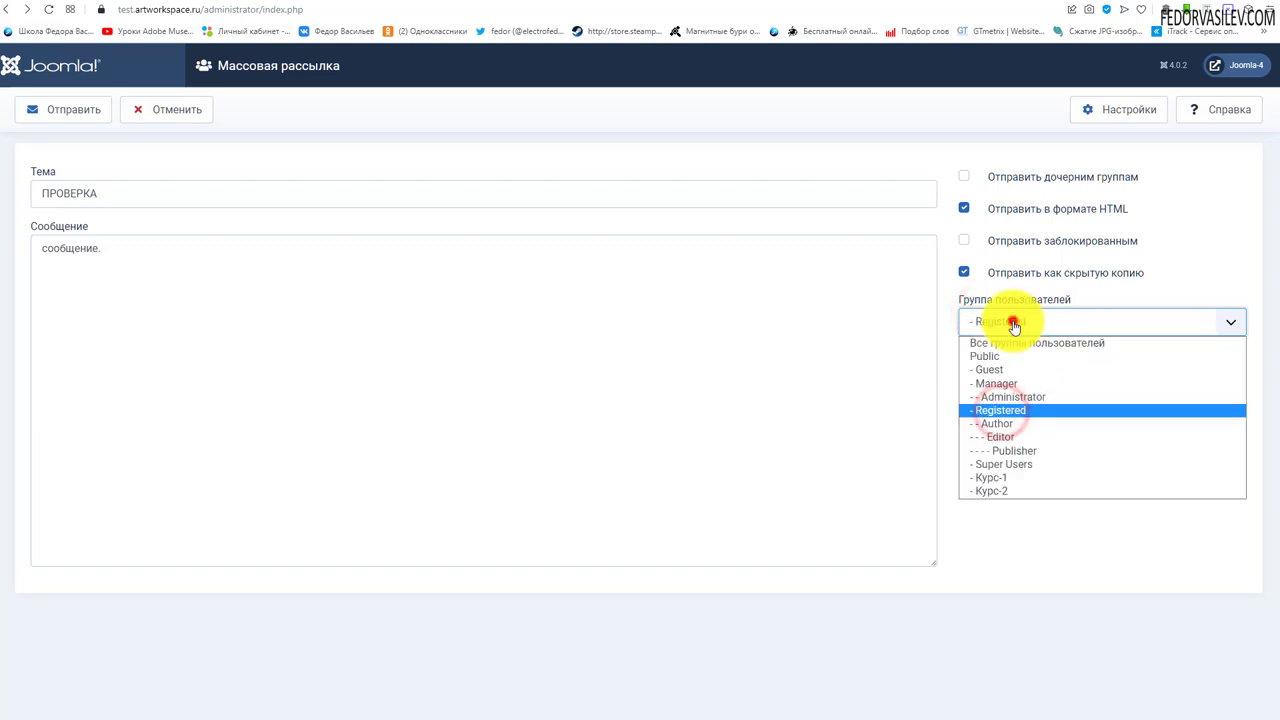
left_click(914, 331)
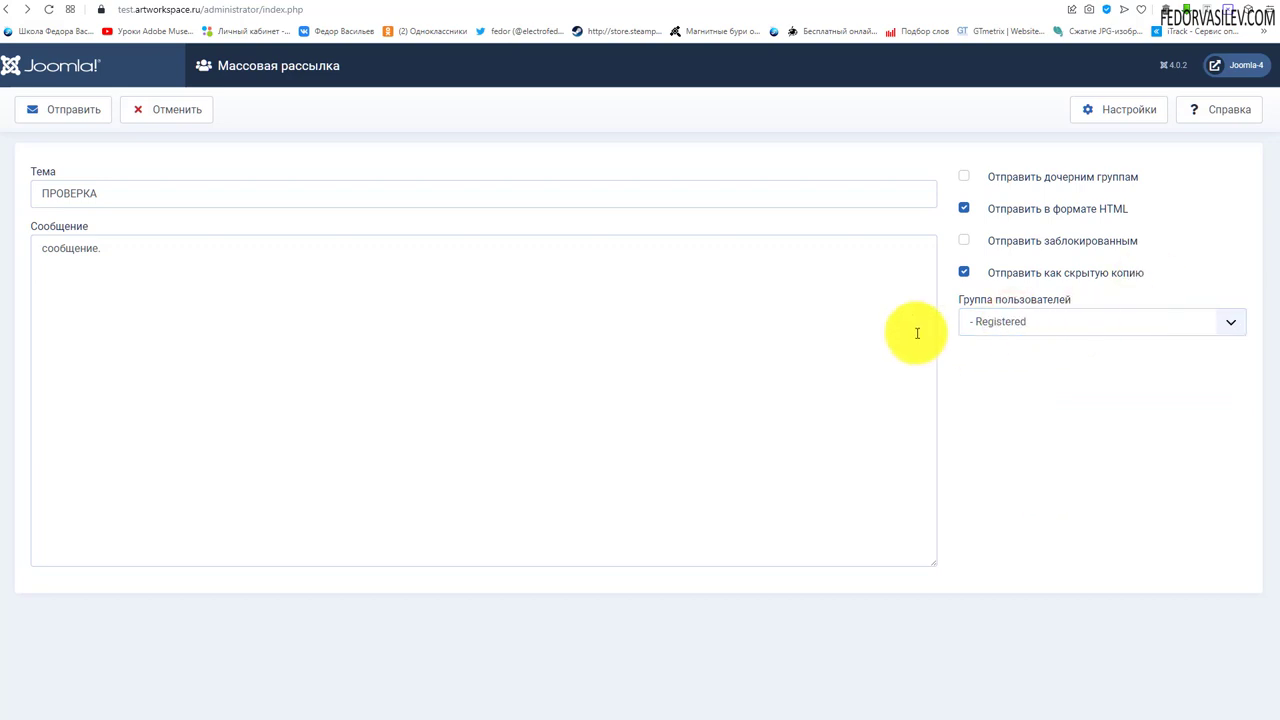
- Turn off the hidden copy and HTML format options and send the mass mailing
left_click(961, 274)
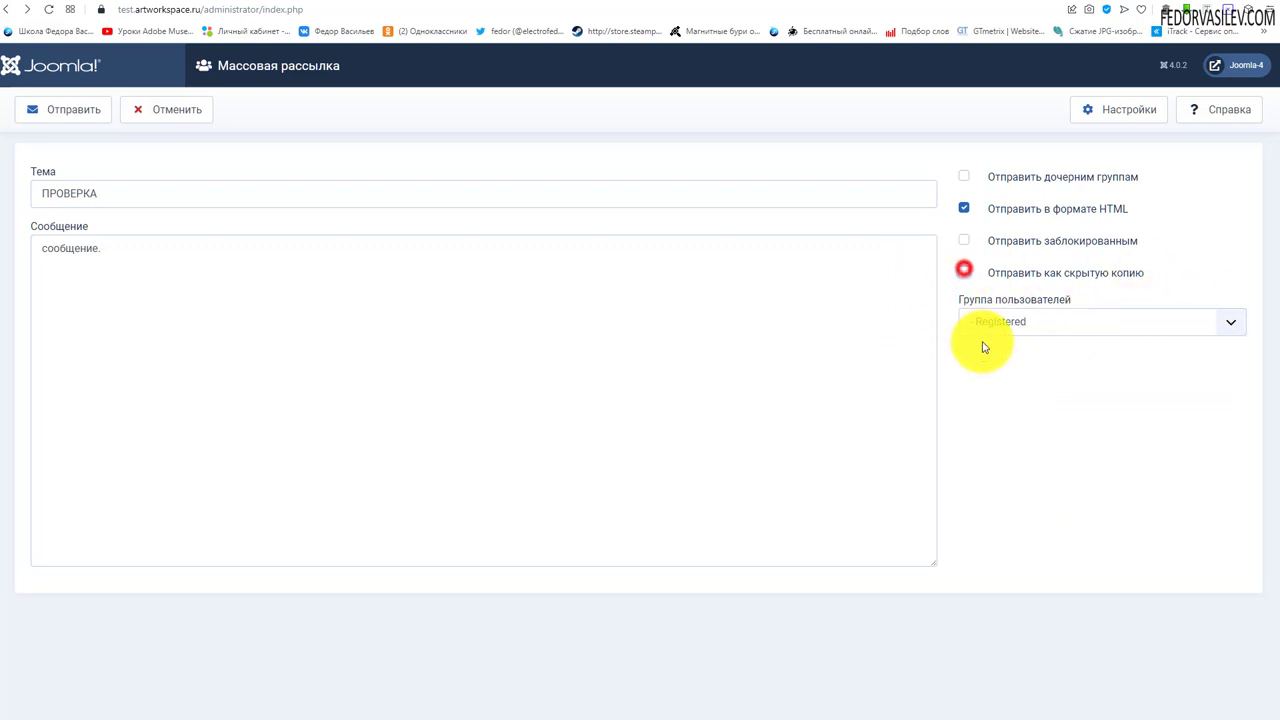
left_click(964, 210)
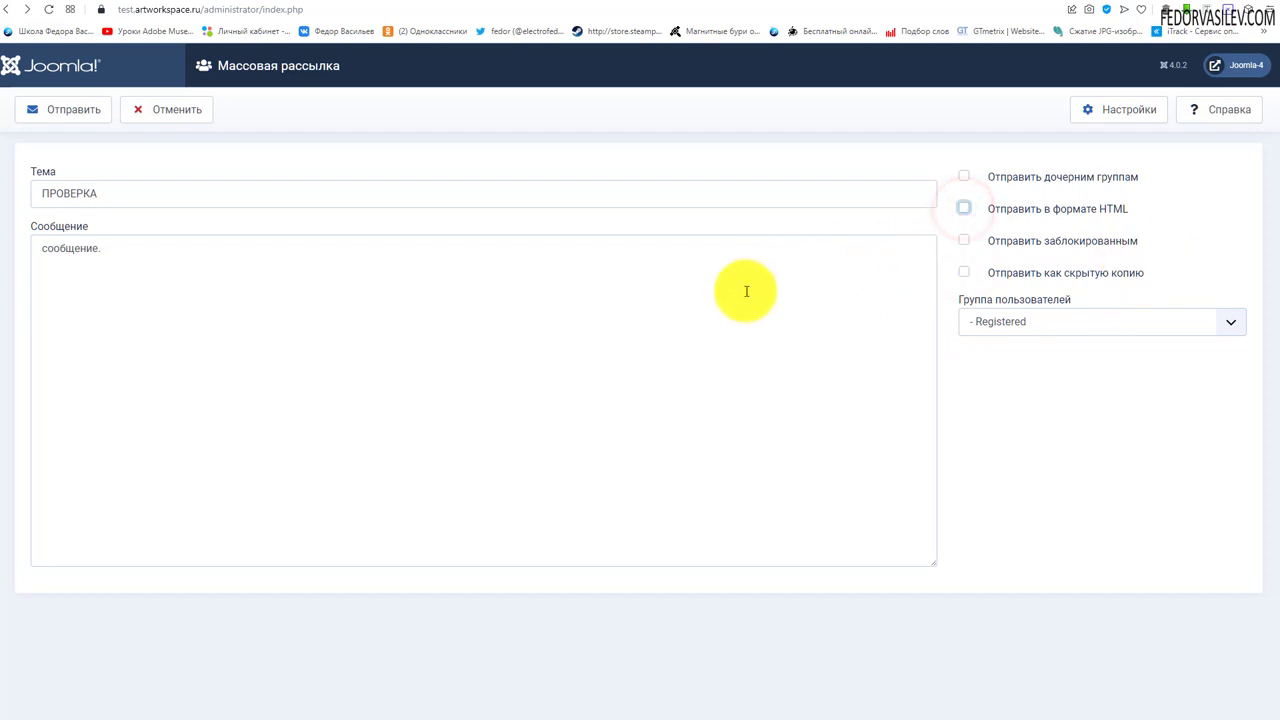
left_click(85, 113)
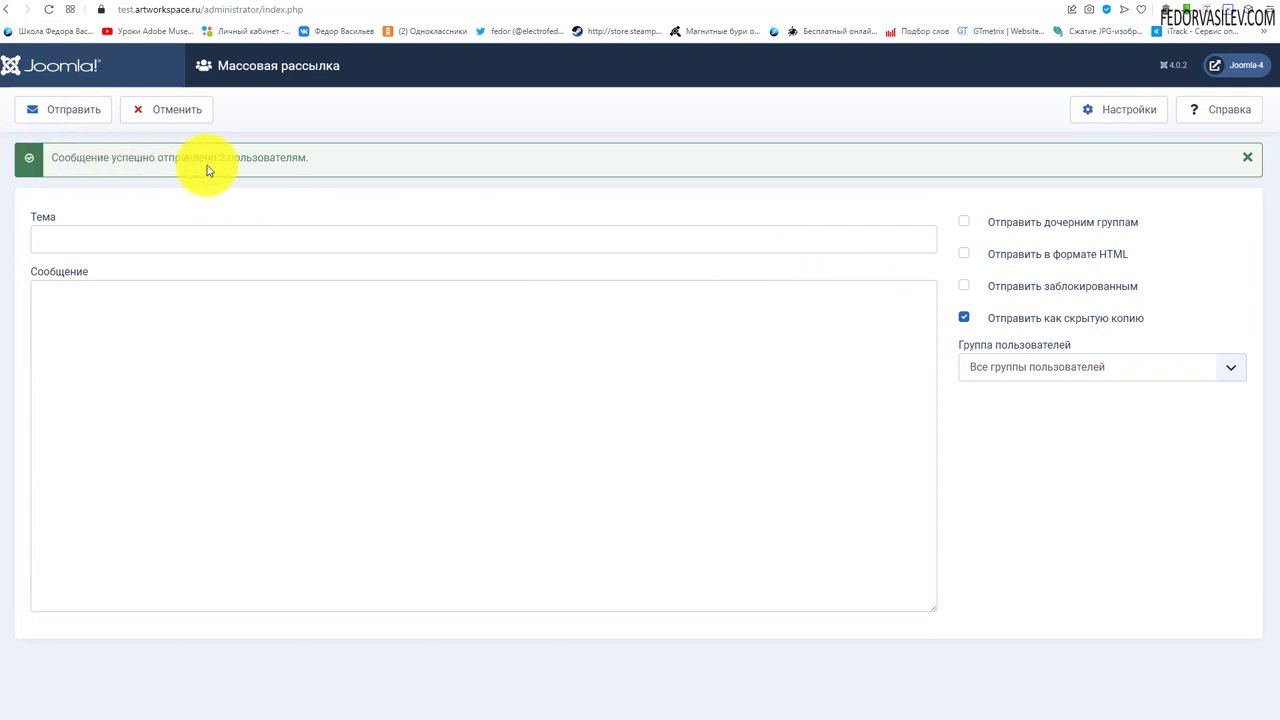
left_click_drag(318, 157, 191, 186)
left_click(224, 163)
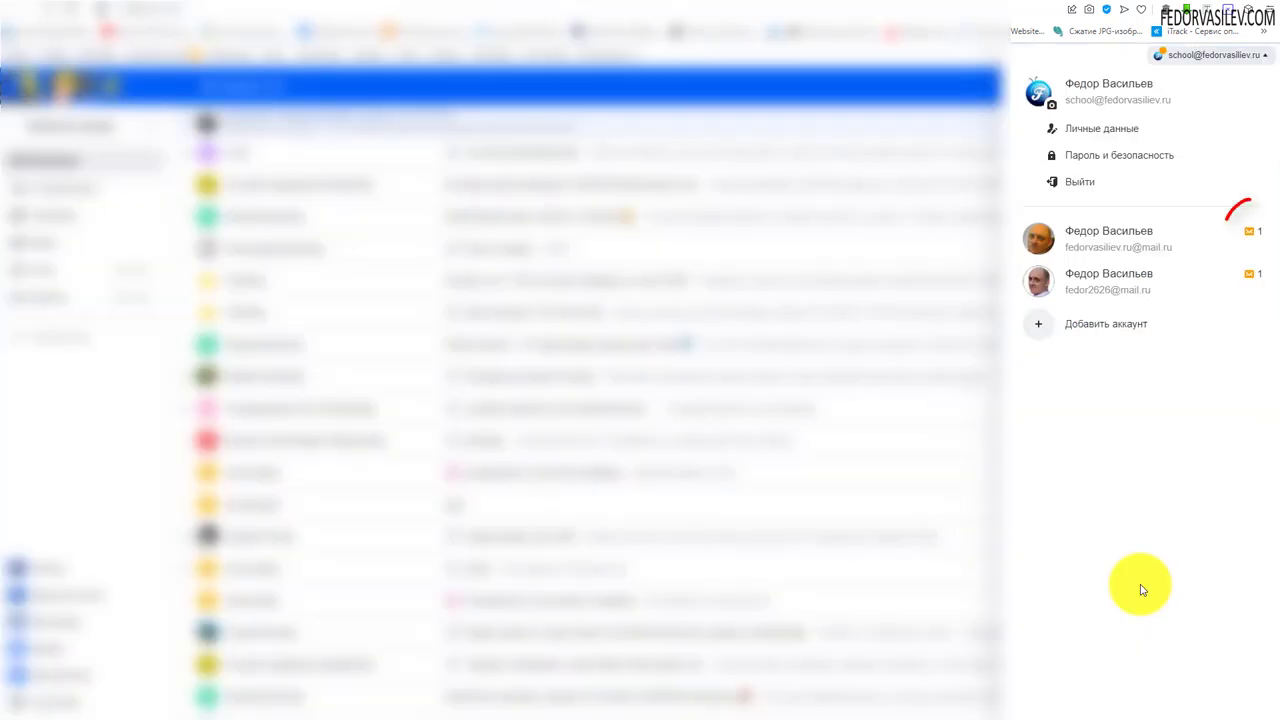
- Switch to Mail.ru, change to a recipient's mailbox, and check the subject and text of the "ПРОВЕРКА" message
left_click(1087, 247)
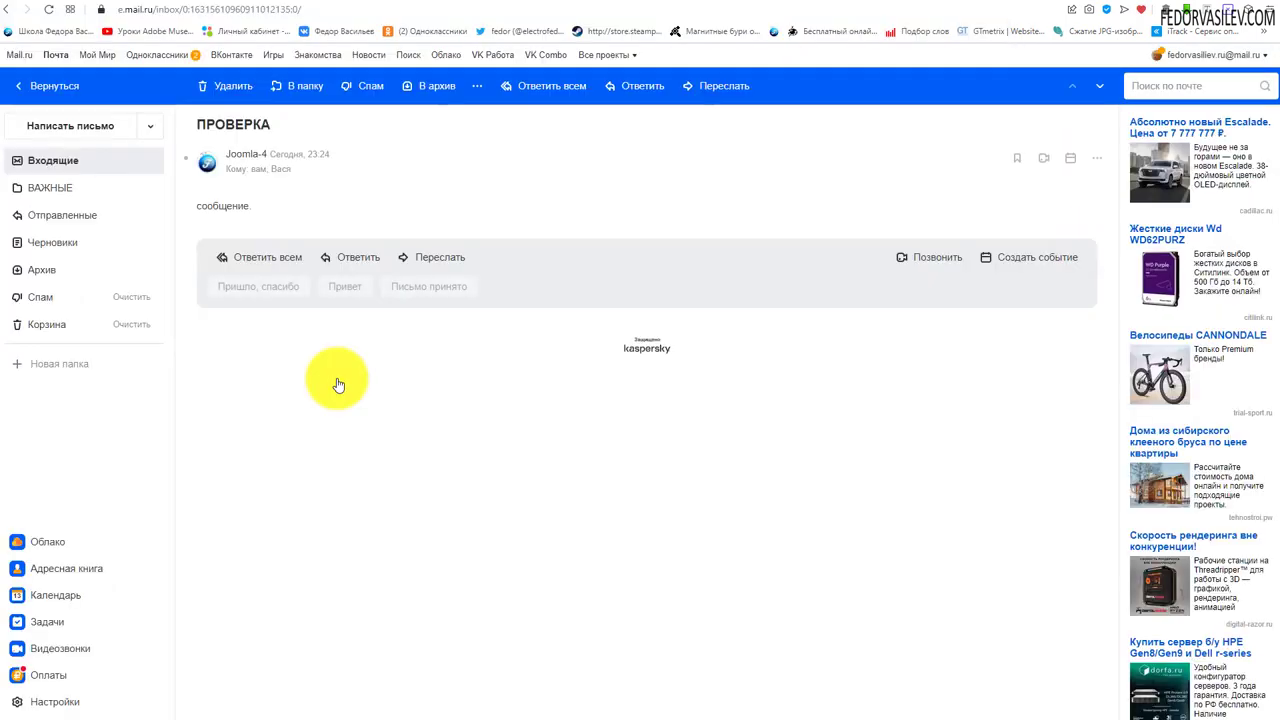
left_click_drag(280, 133, 200, 120)
left_click(346, 191)
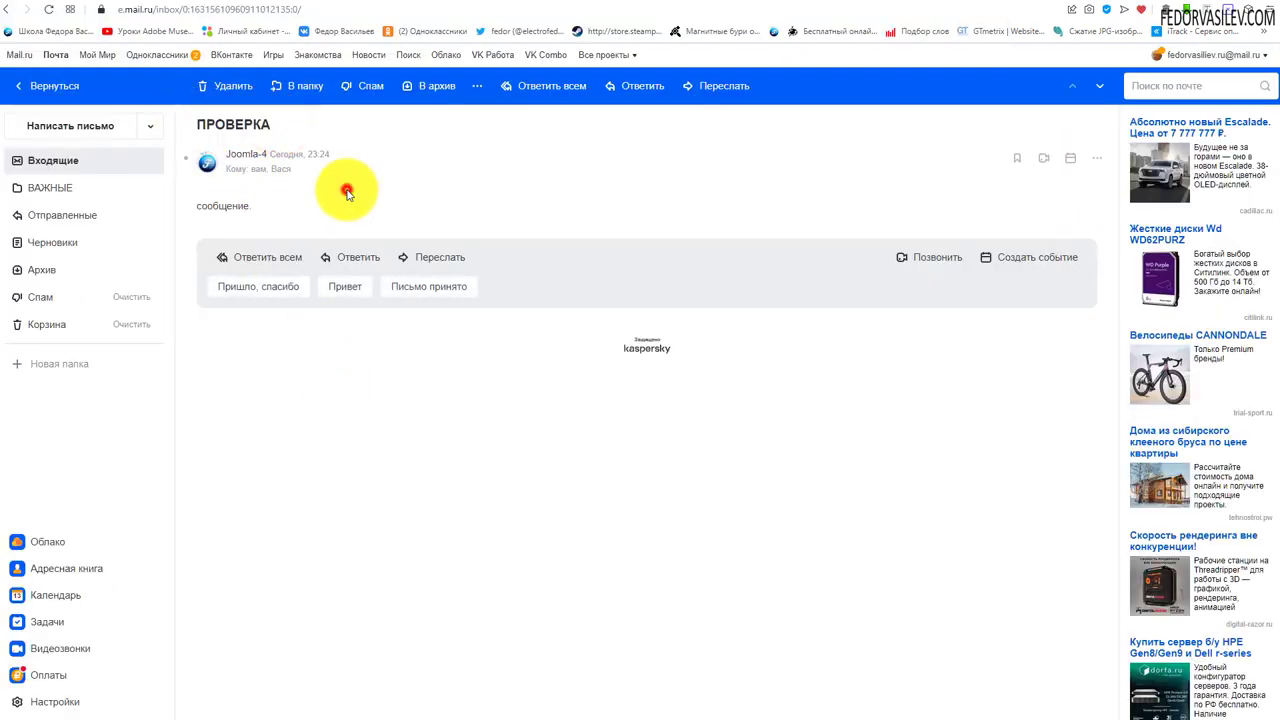
left_click_drag(278, 208, 194, 206)
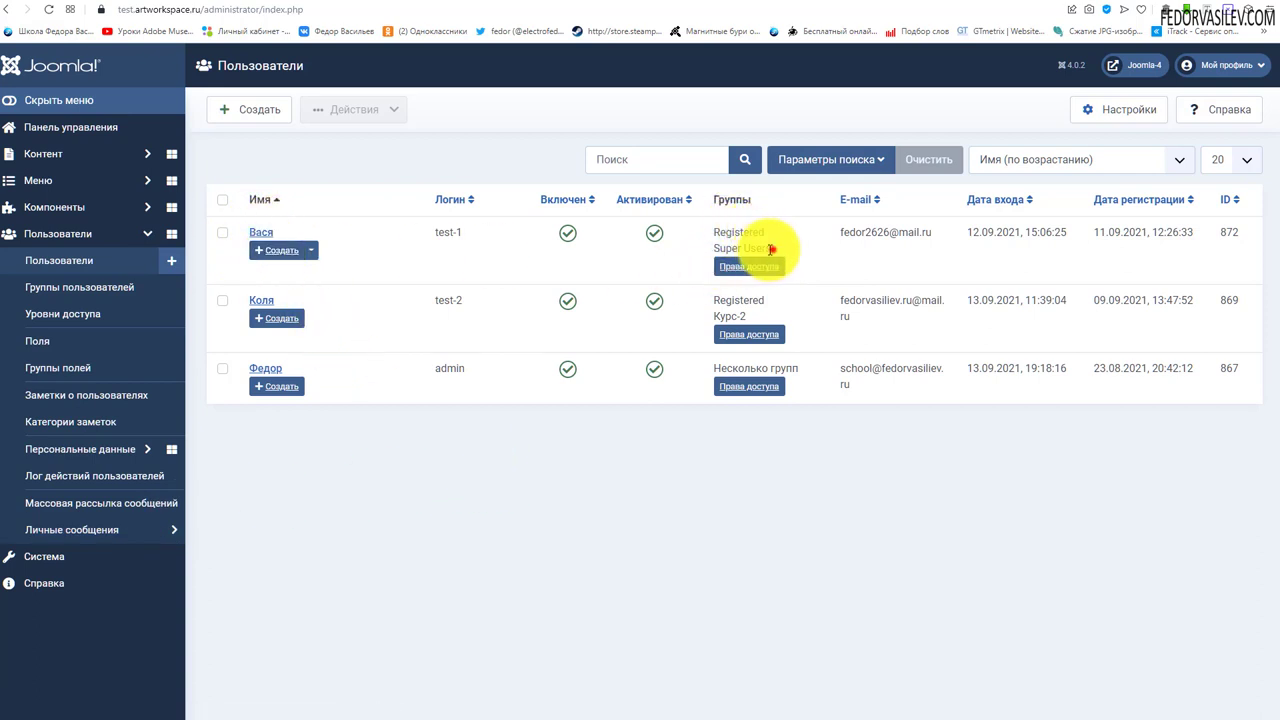
- Switch back to Joomla and check which groups the test-1 account belongs to in the user list
left_click_drag(771, 249, 710, 250)
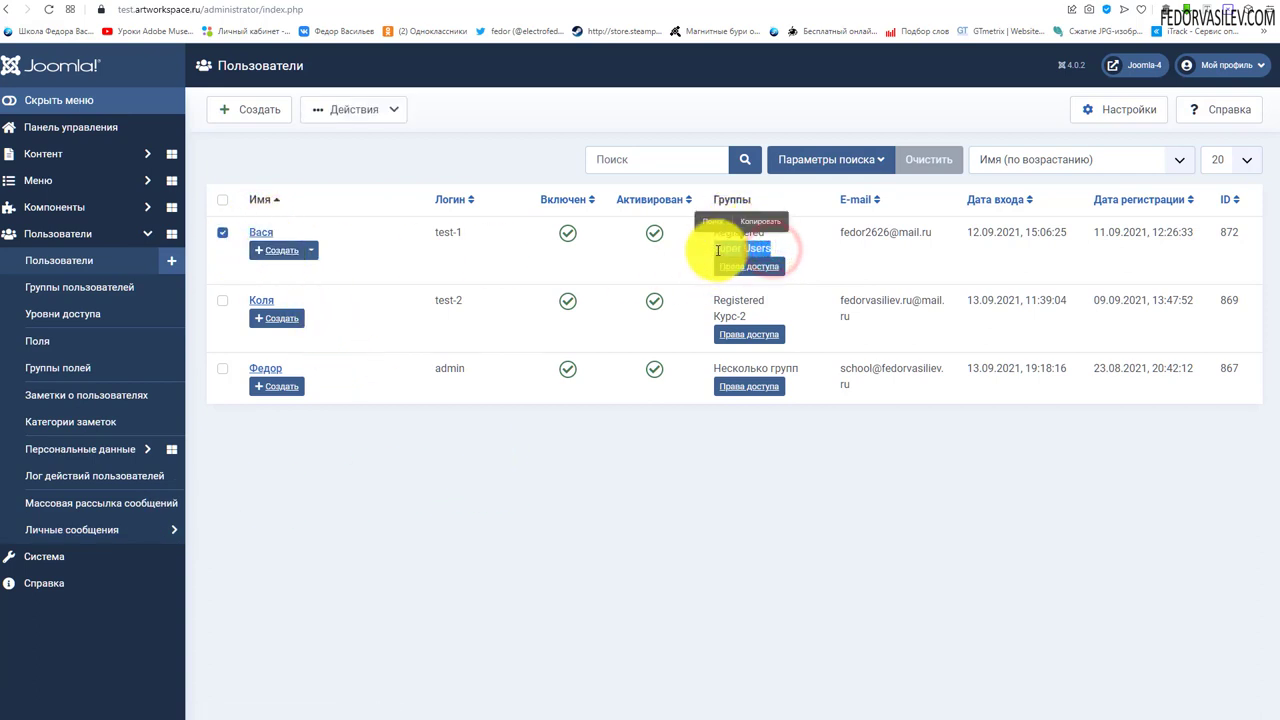
left_click(830, 258)
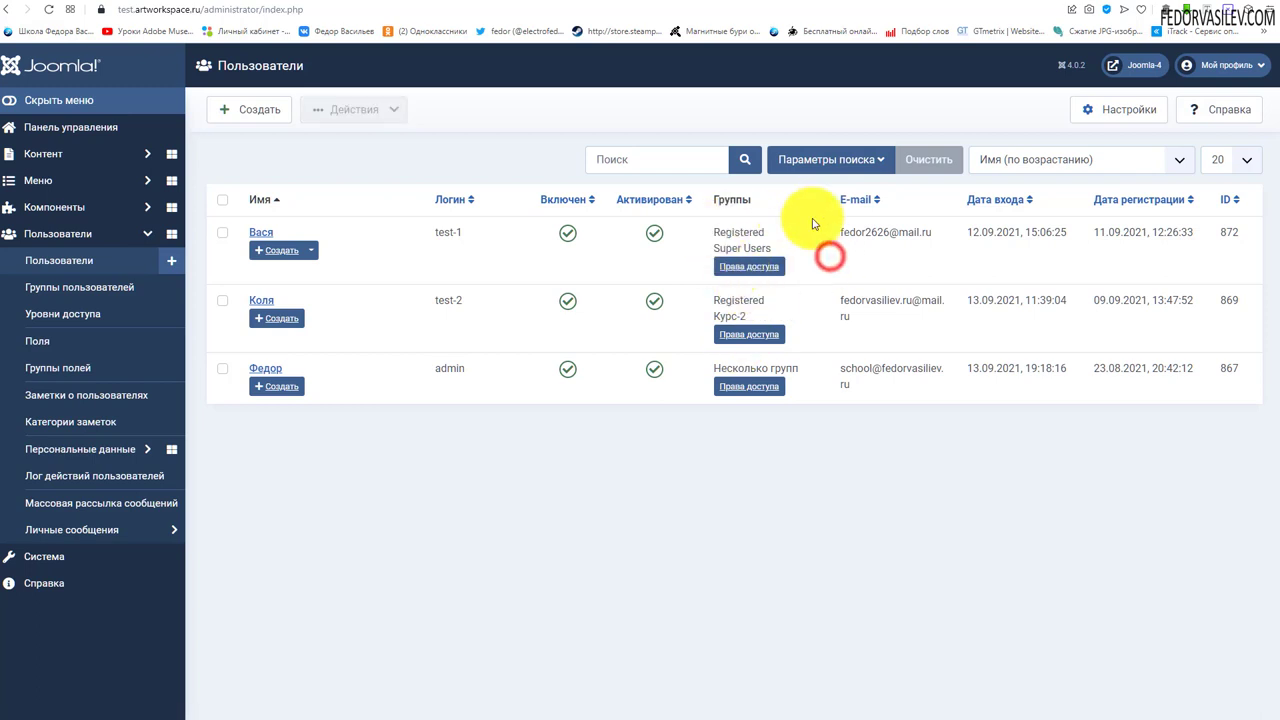
- Review the personal settings for private messages and the component's group access rights, leaving both without saving
left_click(70, 531)
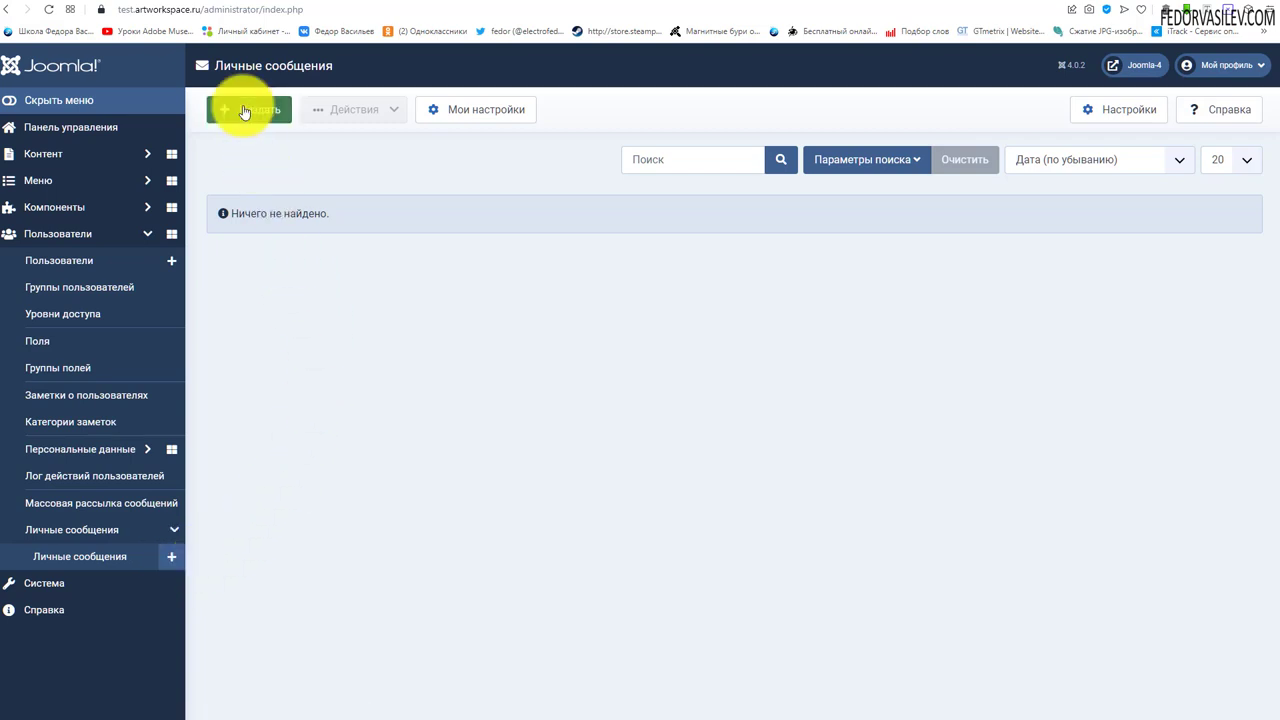
left_click(507, 117)
left_click(240, 212)
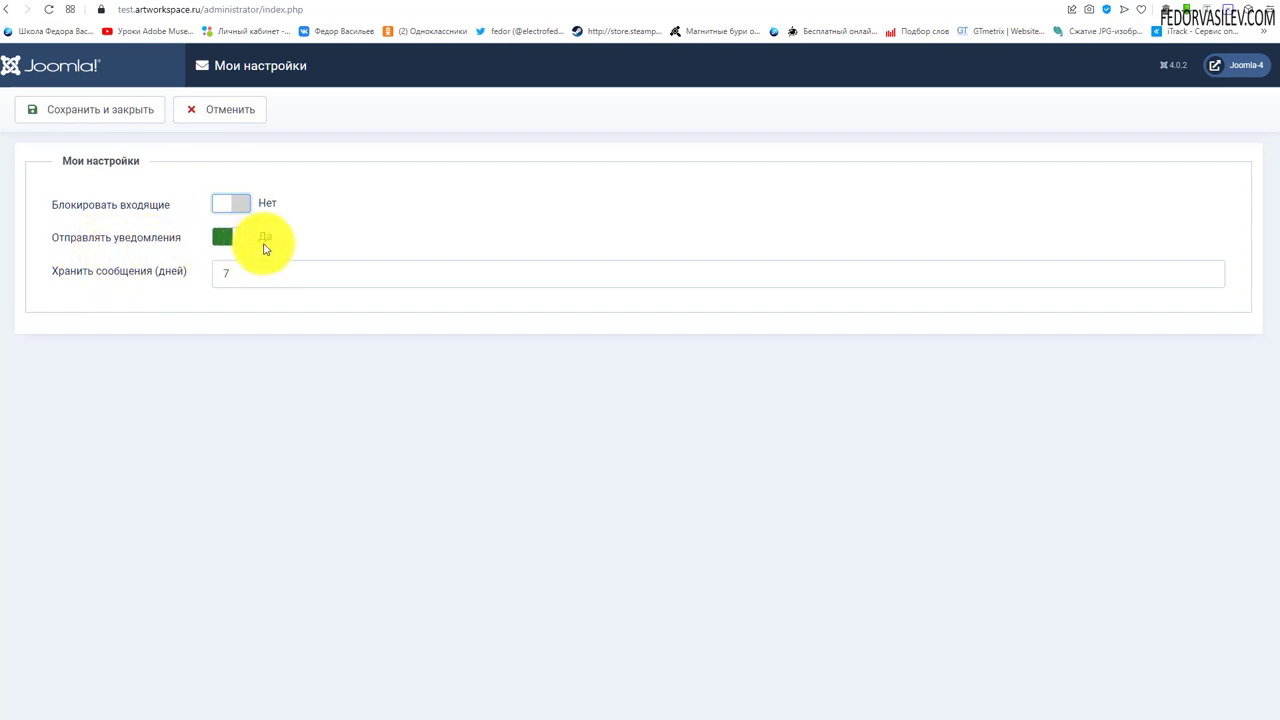
left_click(262, 277)
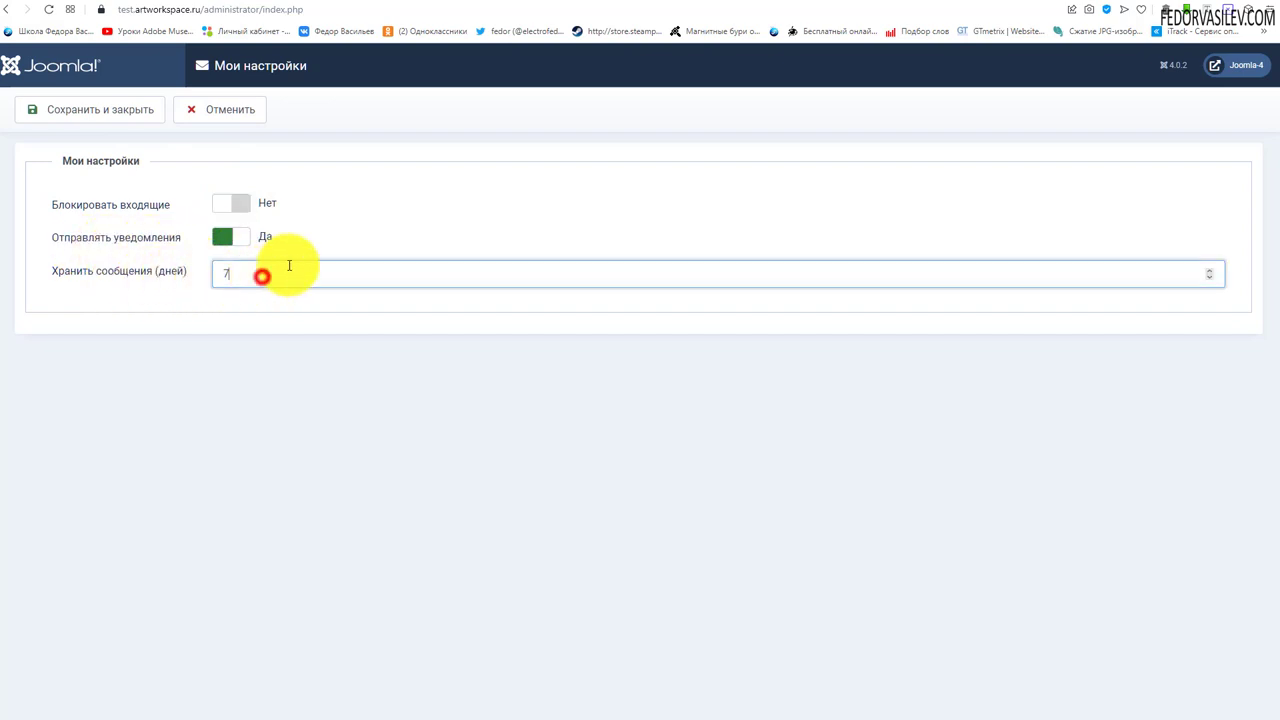
left_click(245, 112)
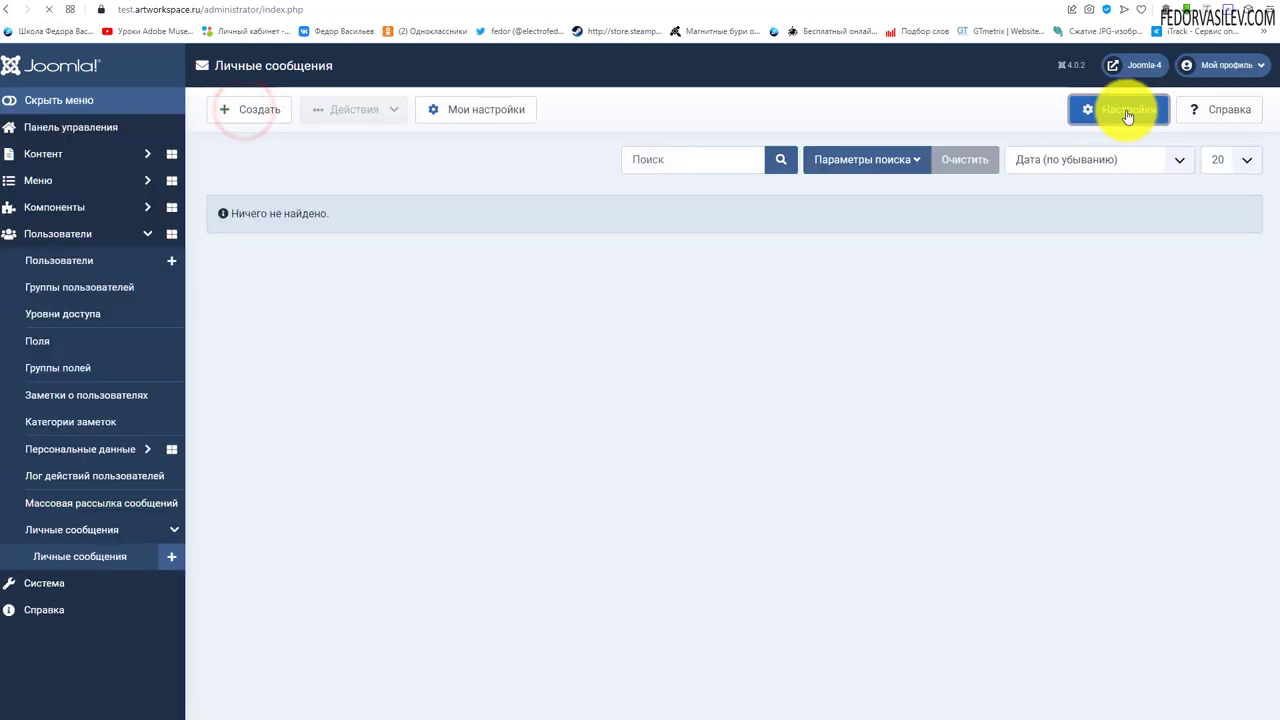
left_click(1128, 111)
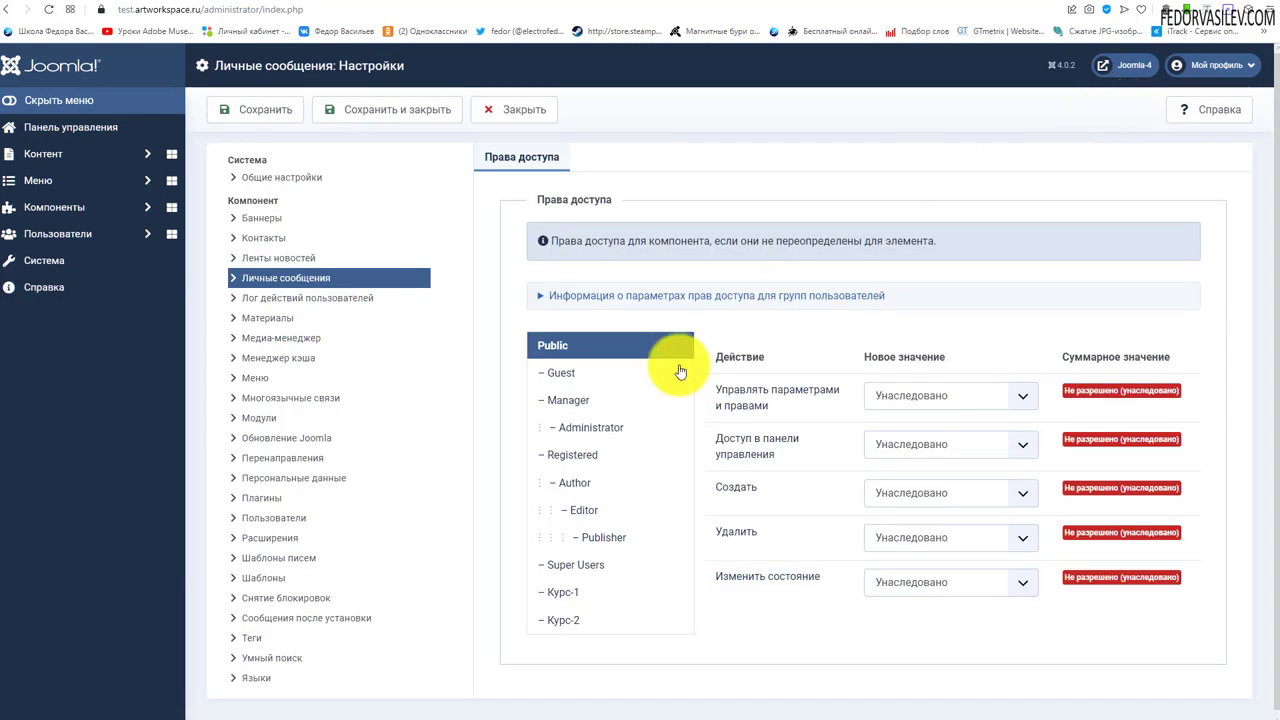
left_click(505, 108)
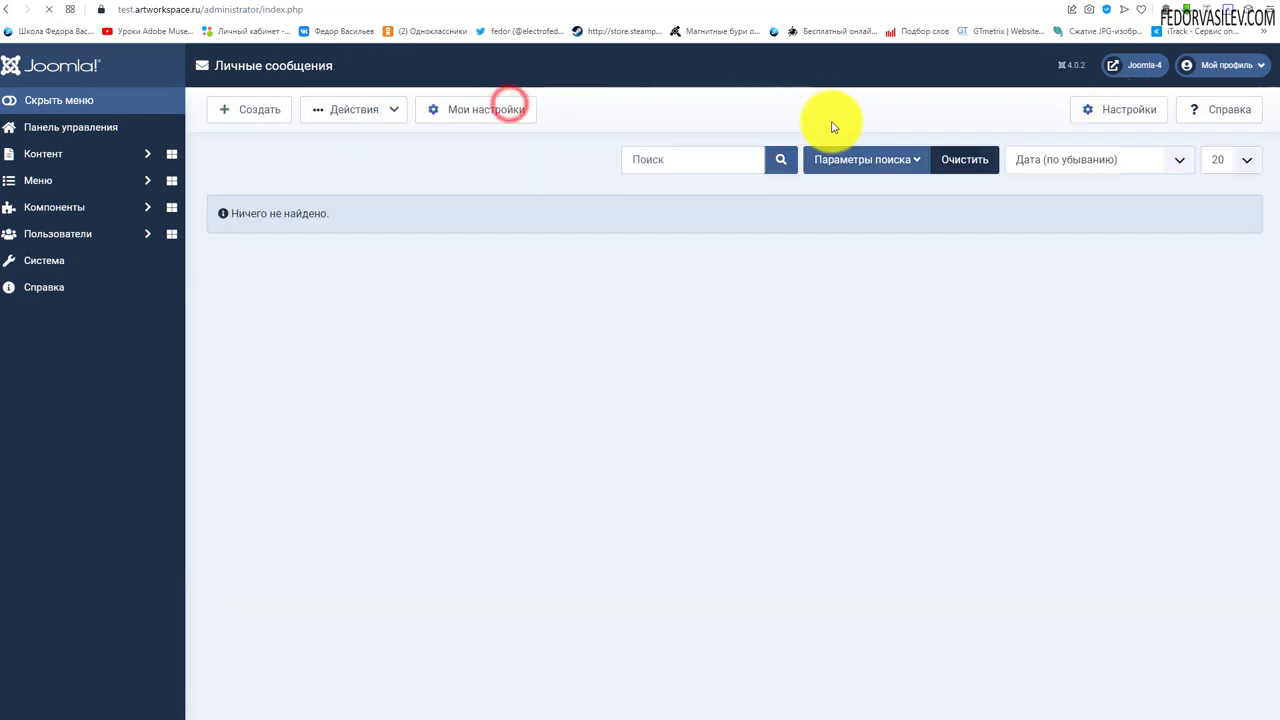
- Start a new private message and choose the test-1 user as its recipient
left_click(168, 557)
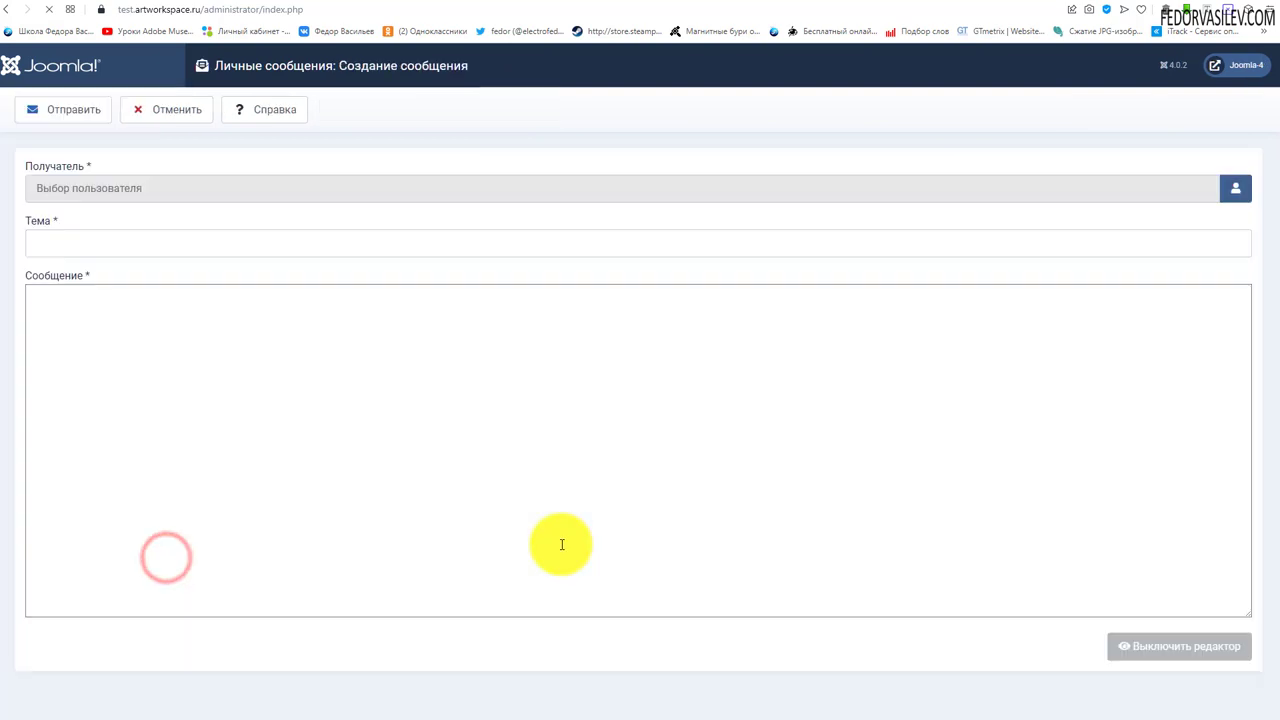
left_click(108, 190)
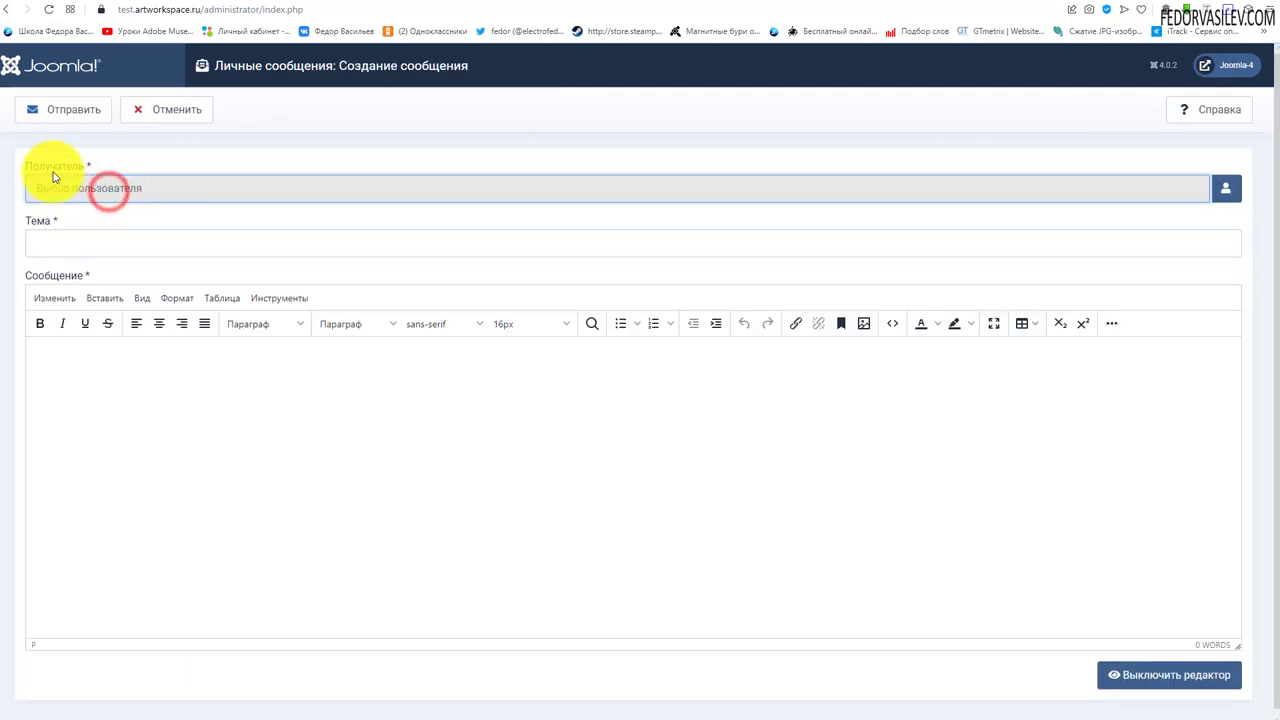
left_click(1228, 196)
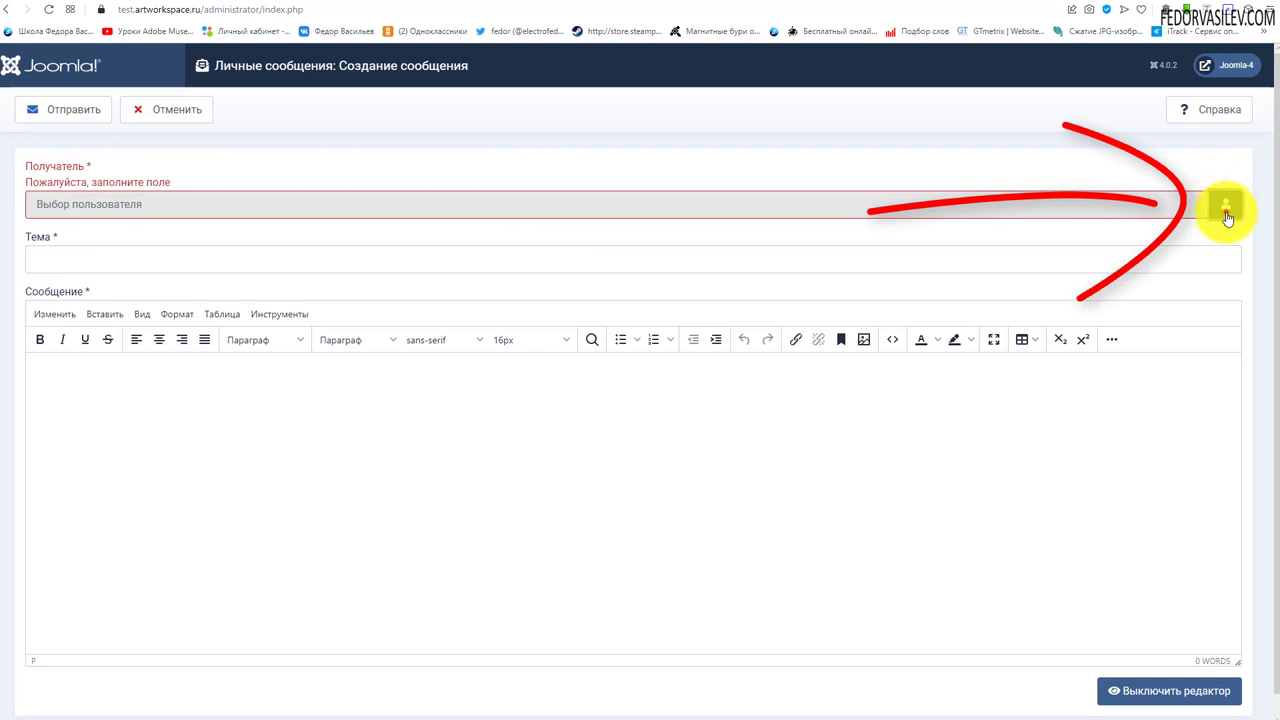
left_click(1227, 210)
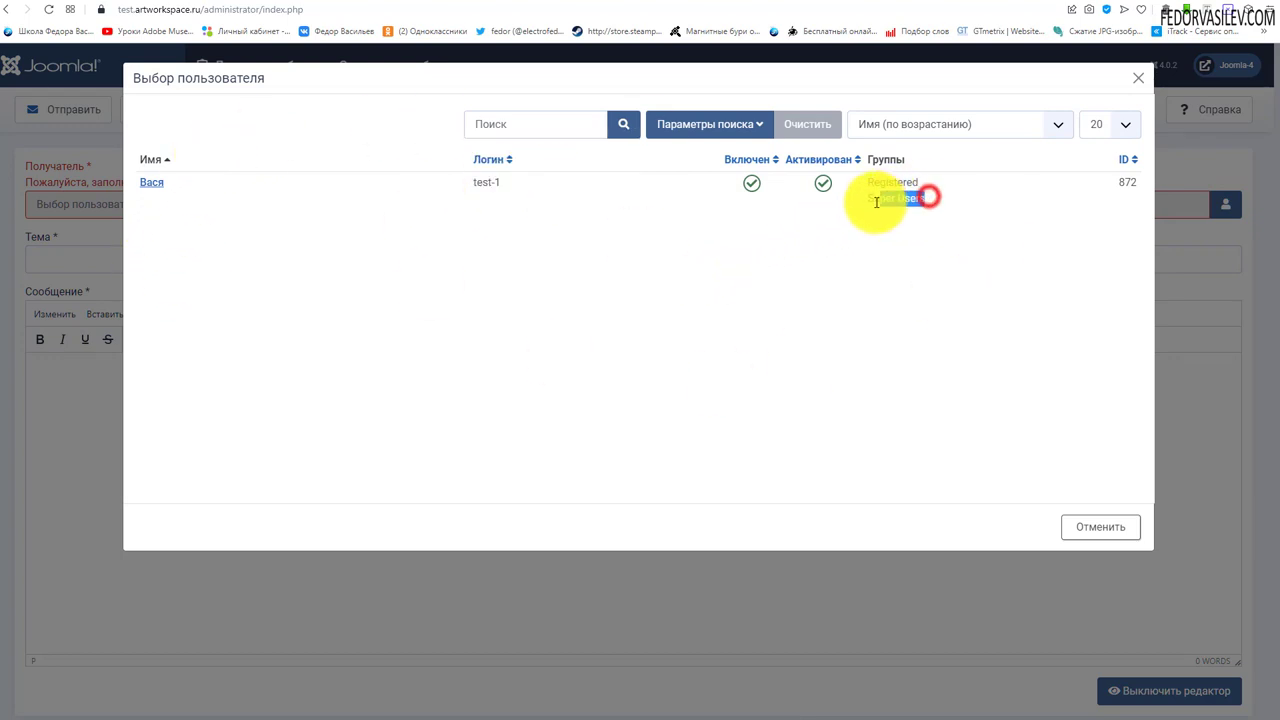
left_click(887, 265)
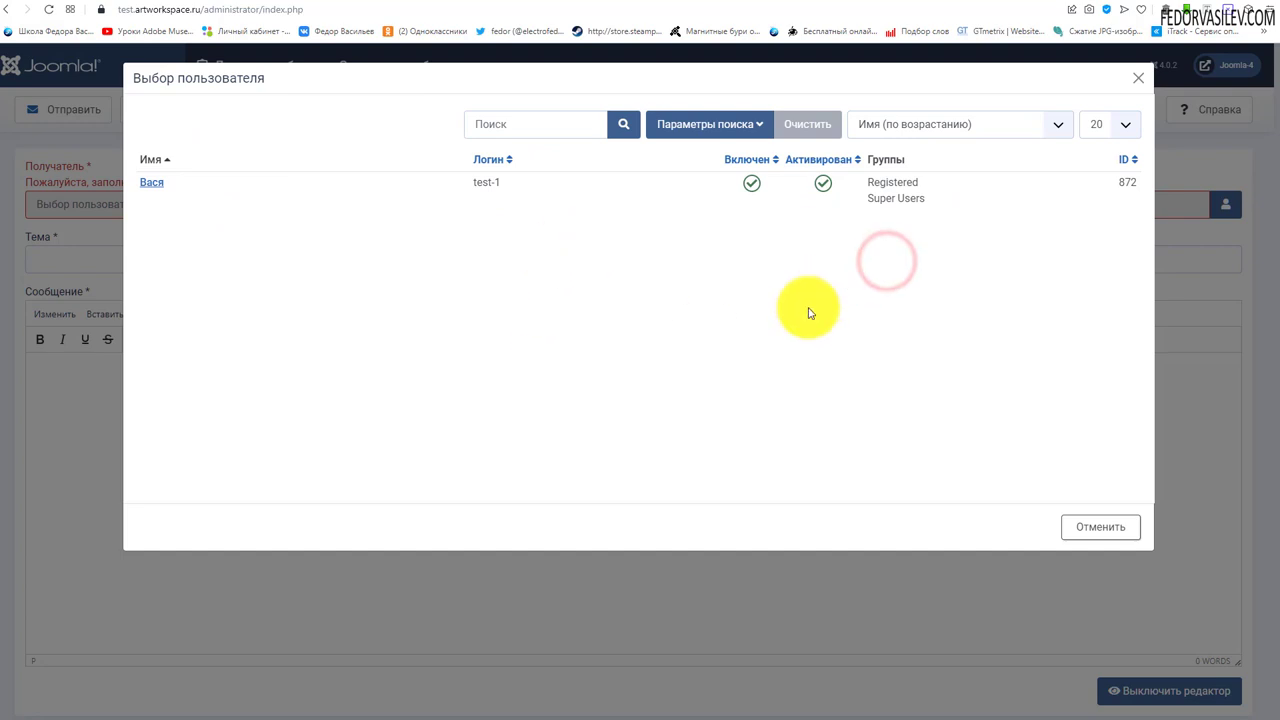
left_click(148, 182)
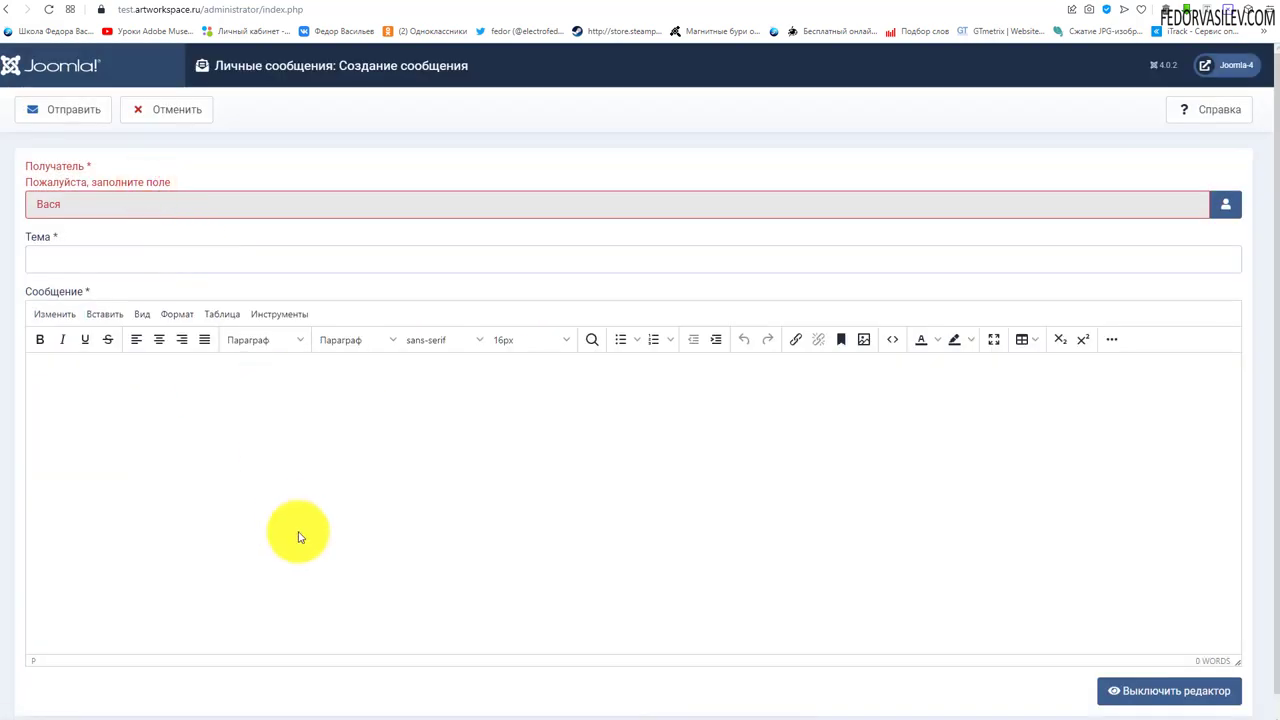
- Set the private message's subject to "ПРОВЕРКА" and enter "ерер" as its text
left_click(106, 262)
left_click(106, 283)
left_click(155, 445)
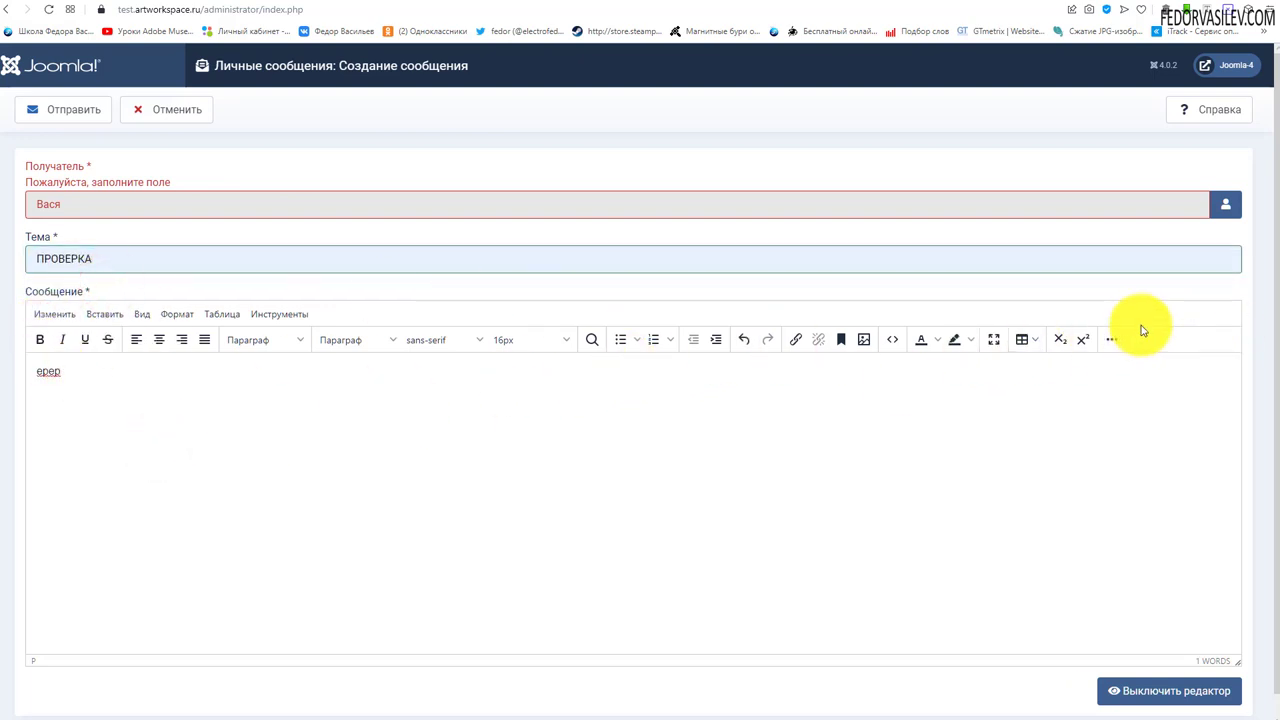
- Make the message text bold and italic and send the private message
left_click_drag(90, 368, 35, 355)
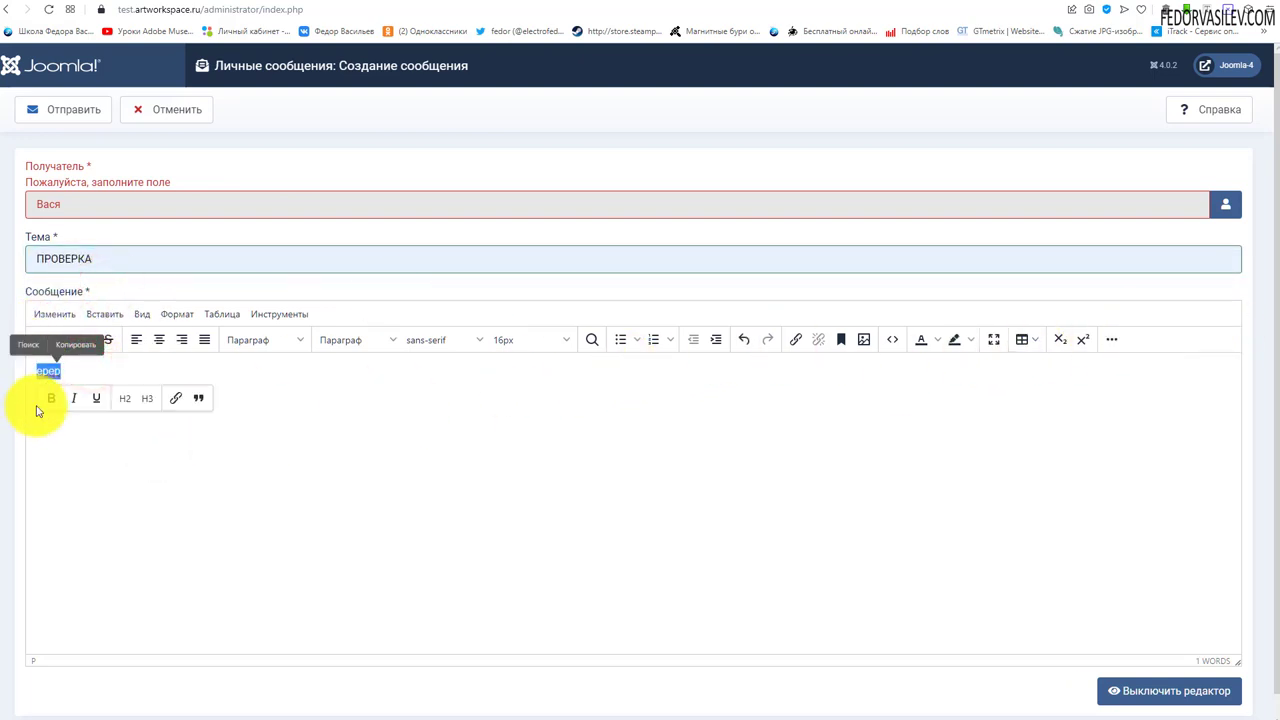
left_click(48, 400)
left_click(73, 400)
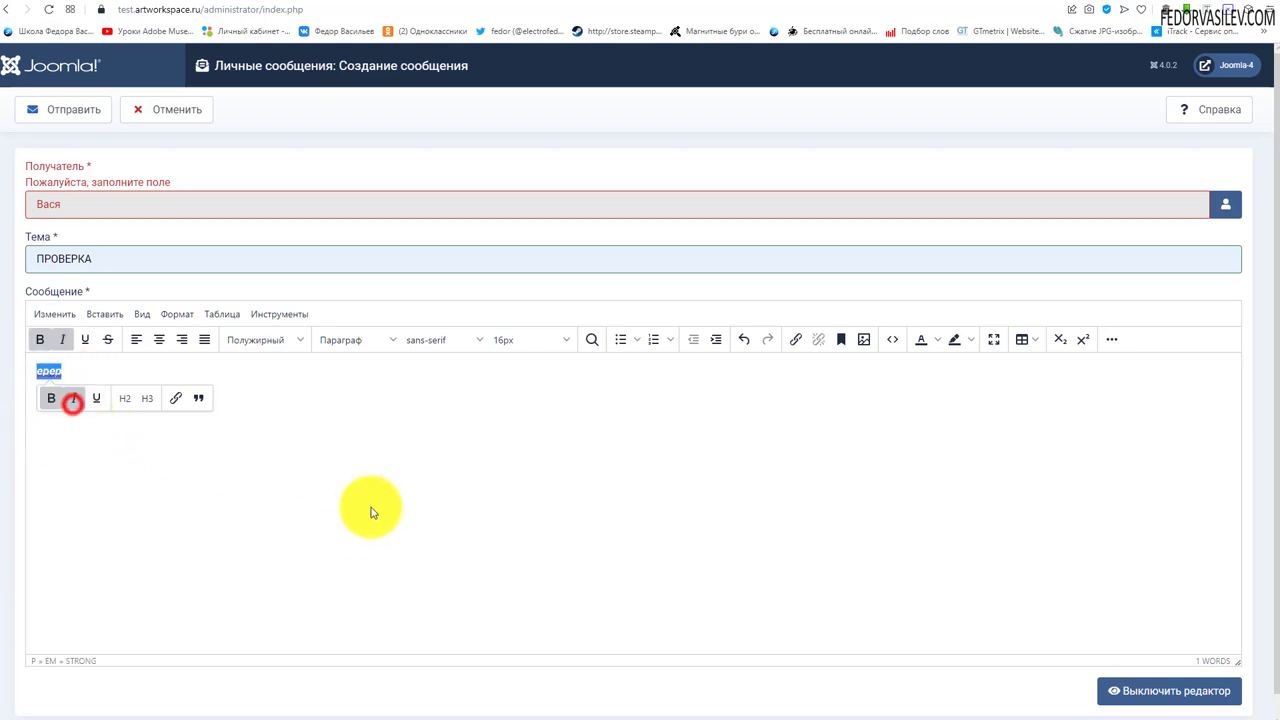
left_click(370, 508)
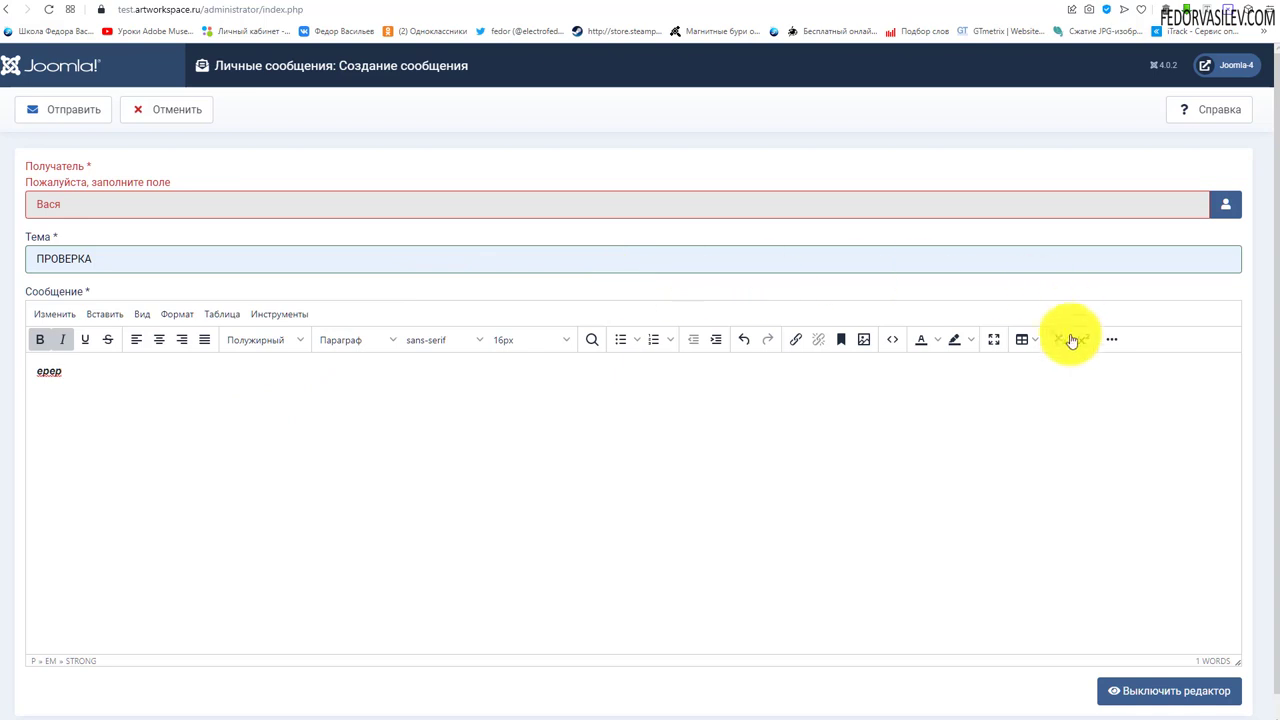
scroll(223, 515, "down", 1)
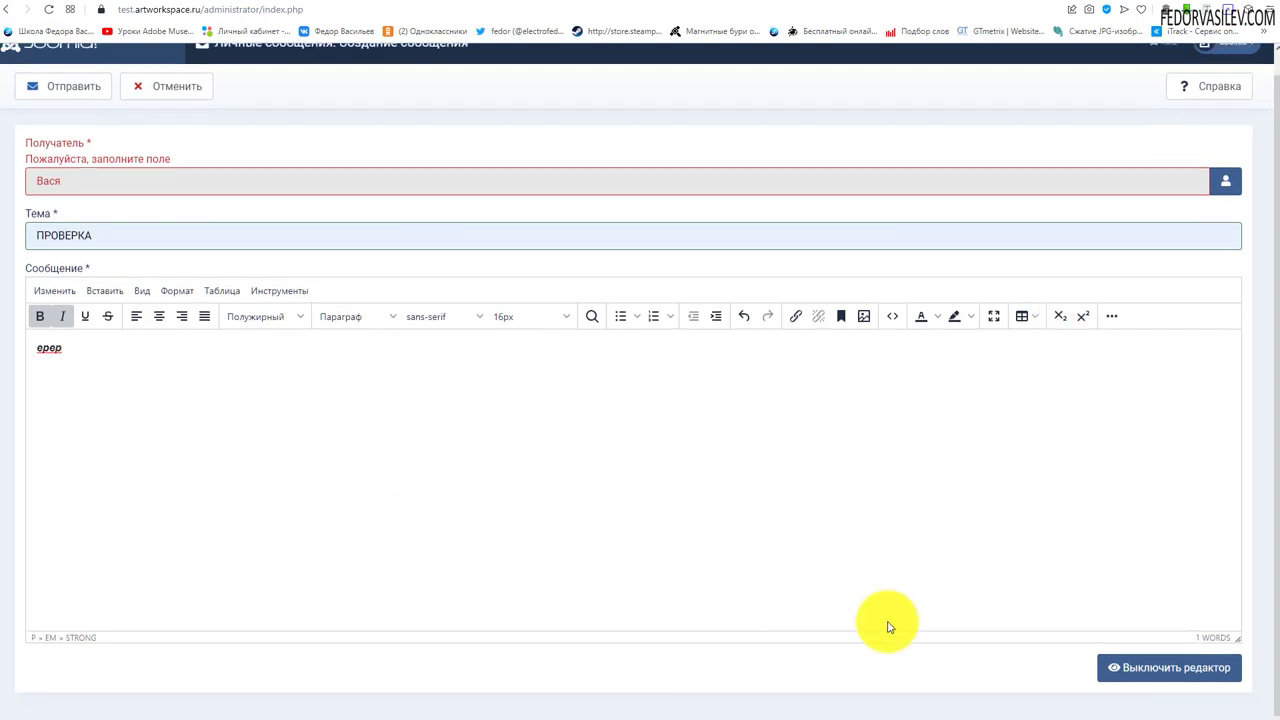
scroll(200, 263, "up", 1)
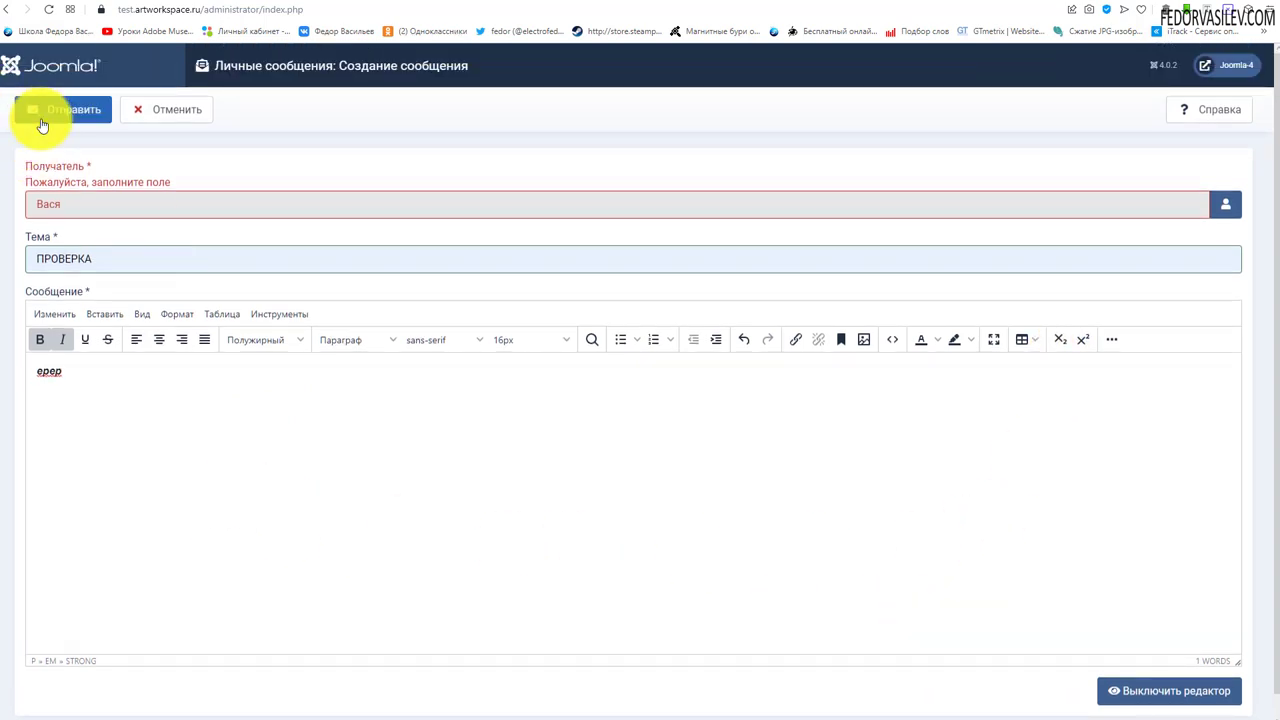
left_click(45, 116)
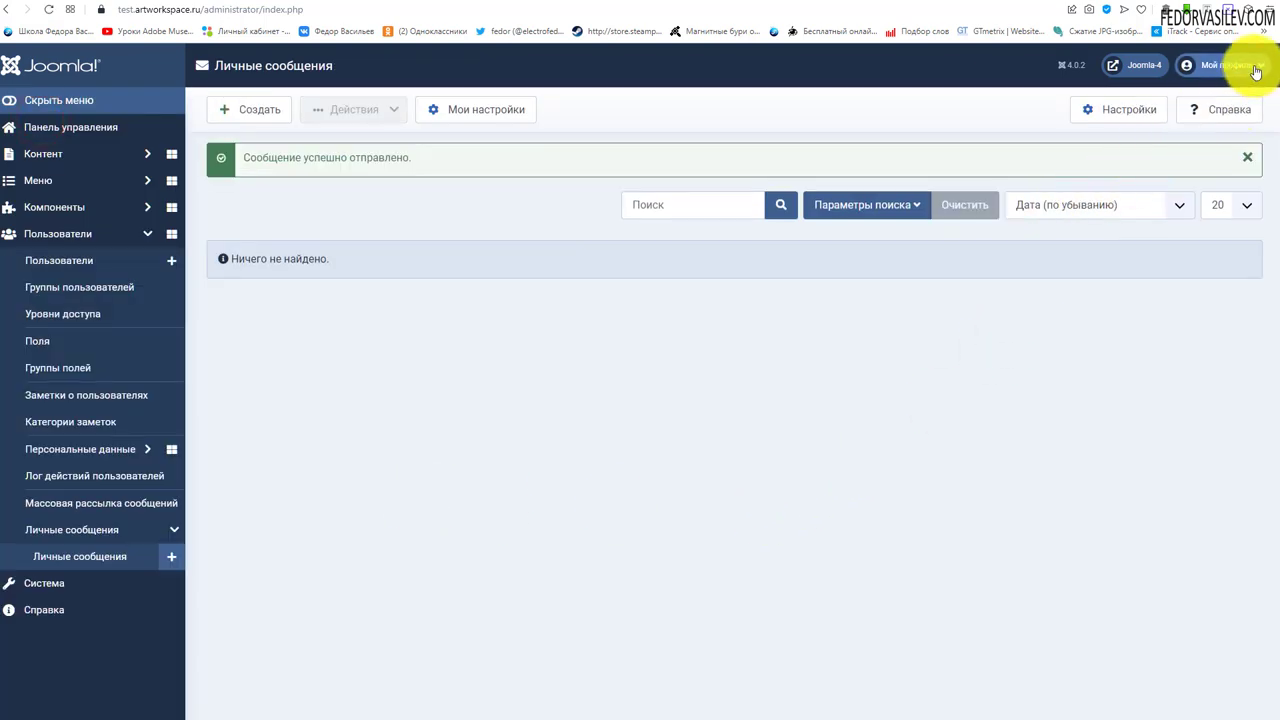
- Sign out, sign in to the control panel with the test-1 account's saved login and password, and check which user is signed in
left_click(60, 260)
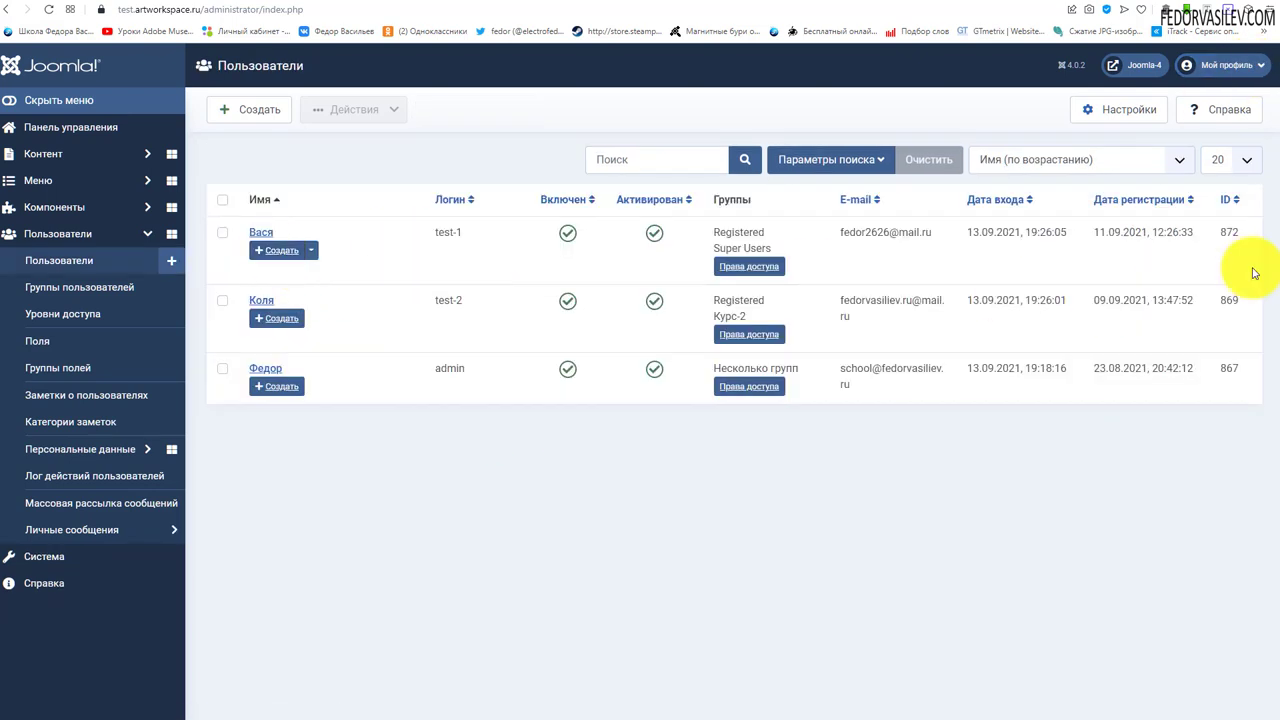
left_click(1240, 65)
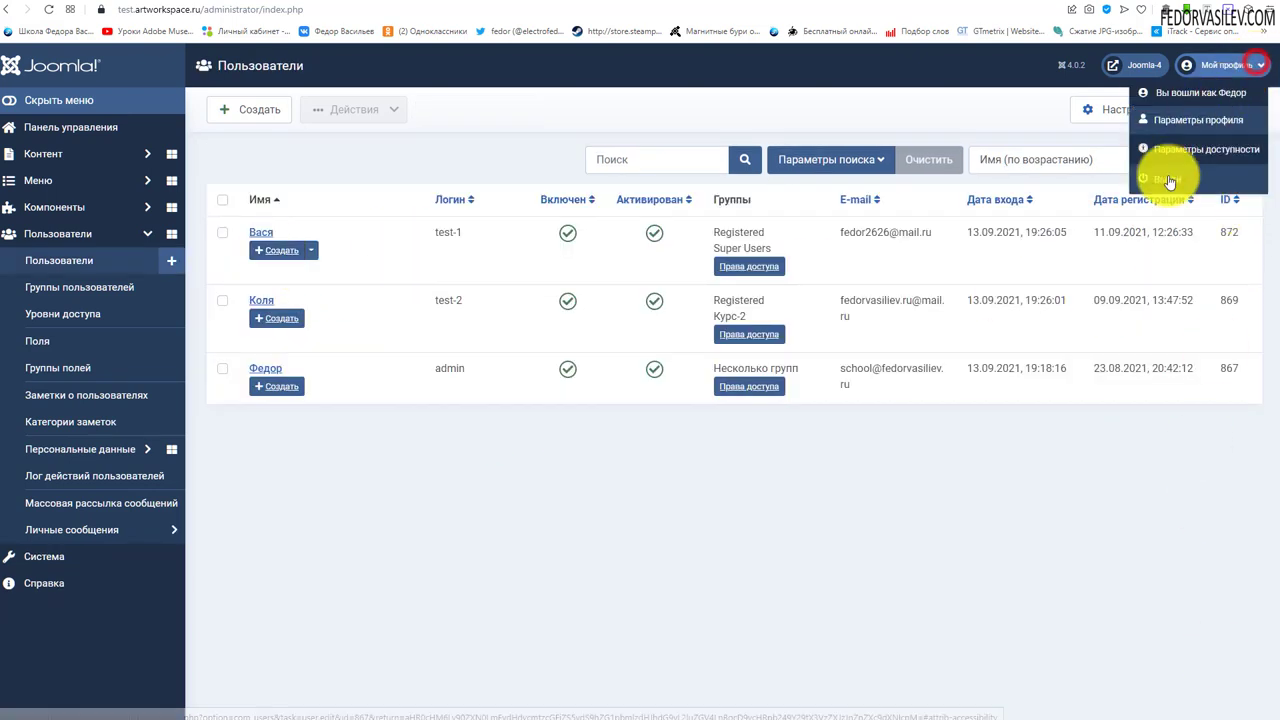
left_click(1169, 176)
left_click(808, 369)
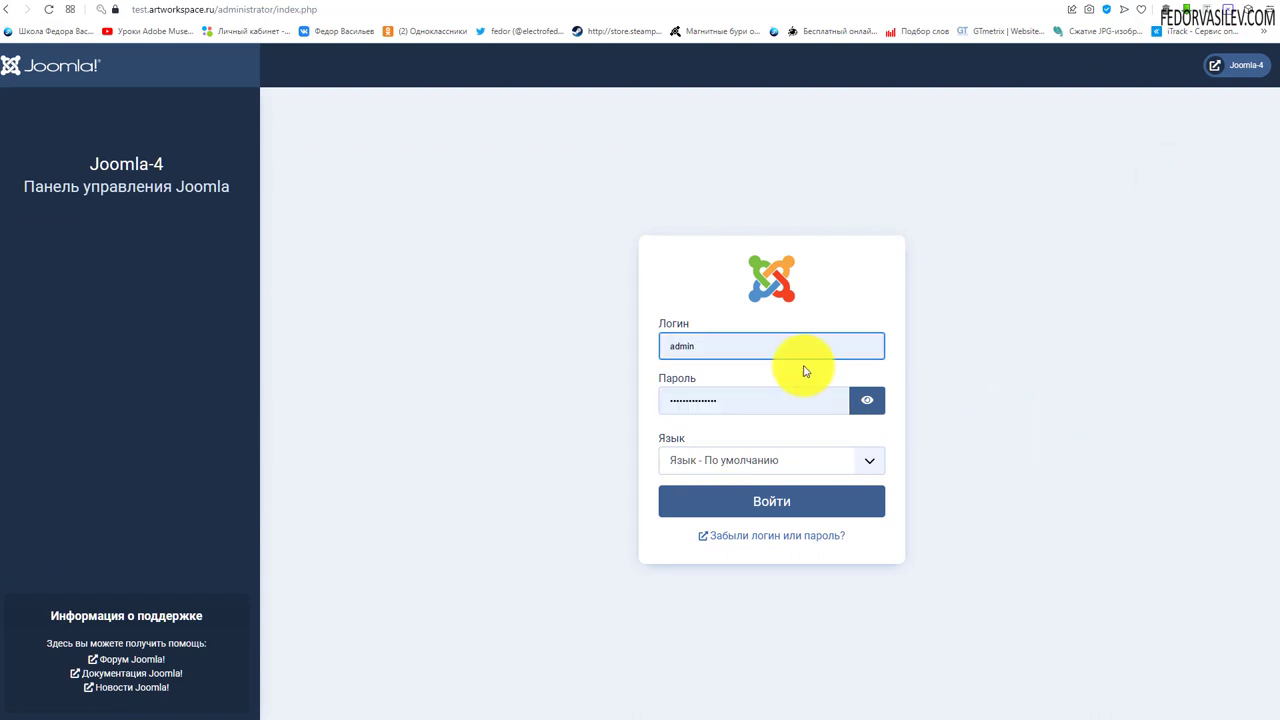
left_click(735, 508)
left_click(1245, 68)
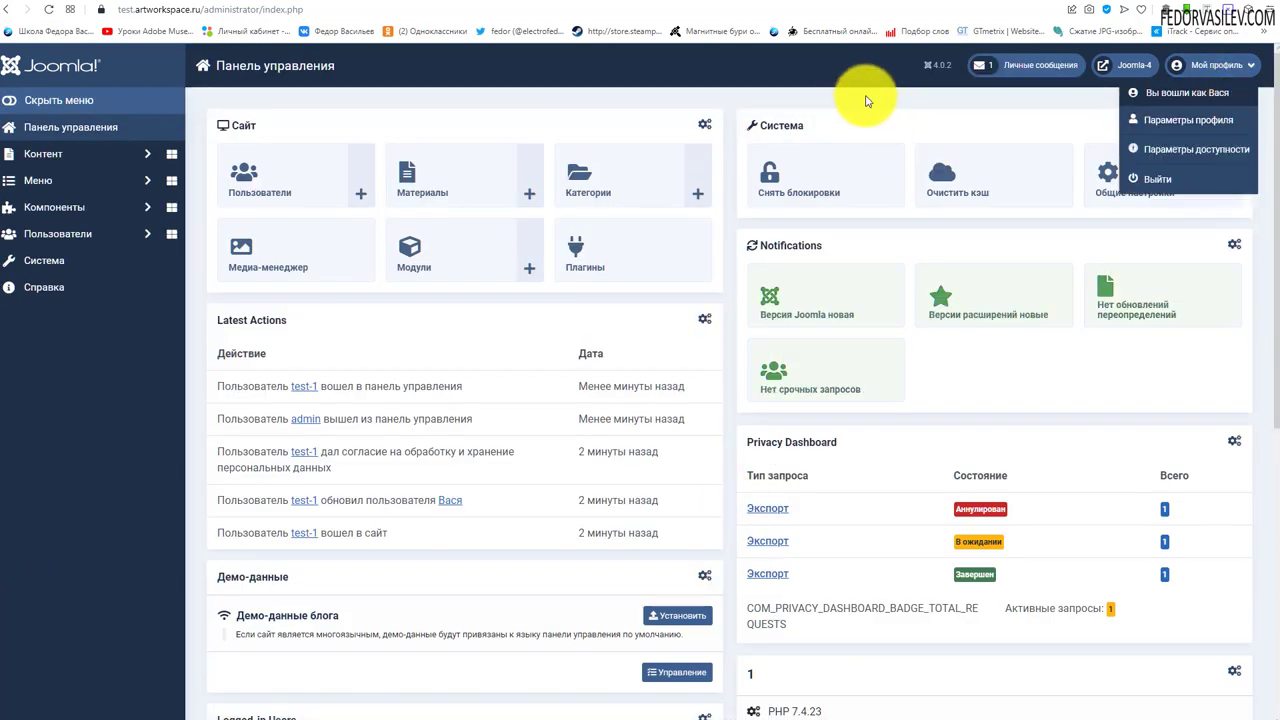
left_click(900, 95)
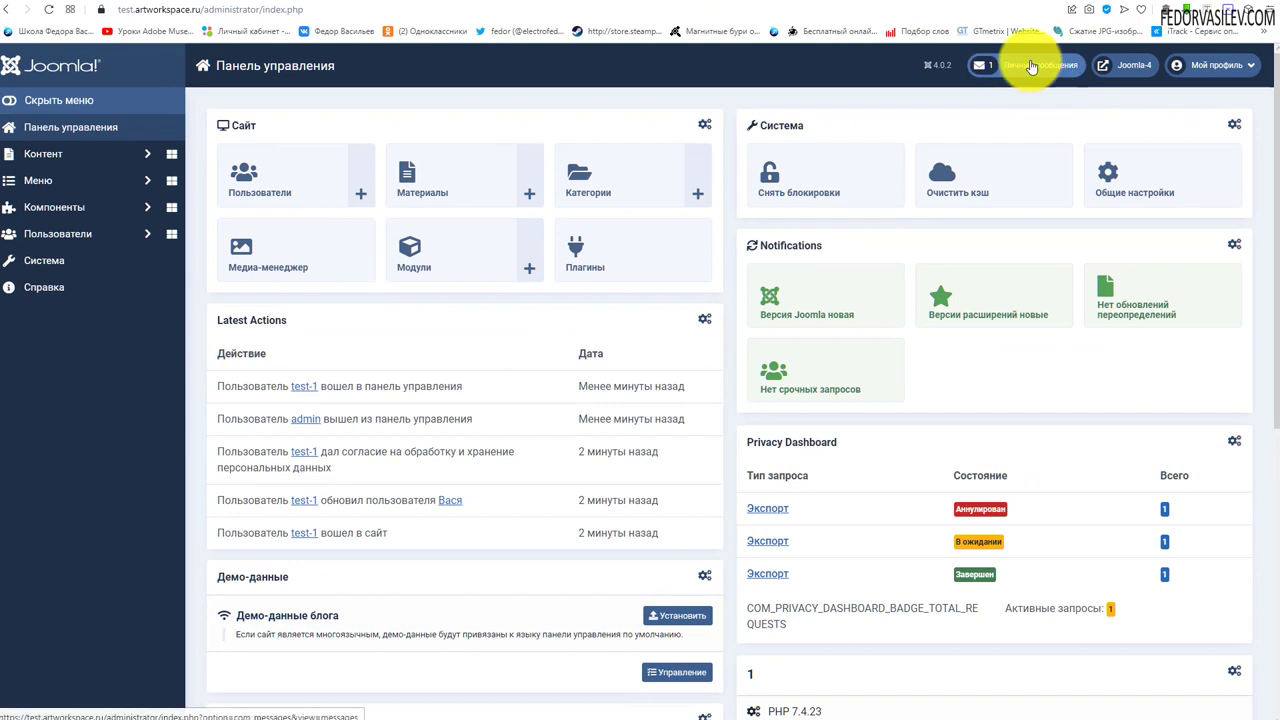
- Open the module list, switch it to the control panel (Панель управления) modules and show the filter options
left_click(1013, 66)
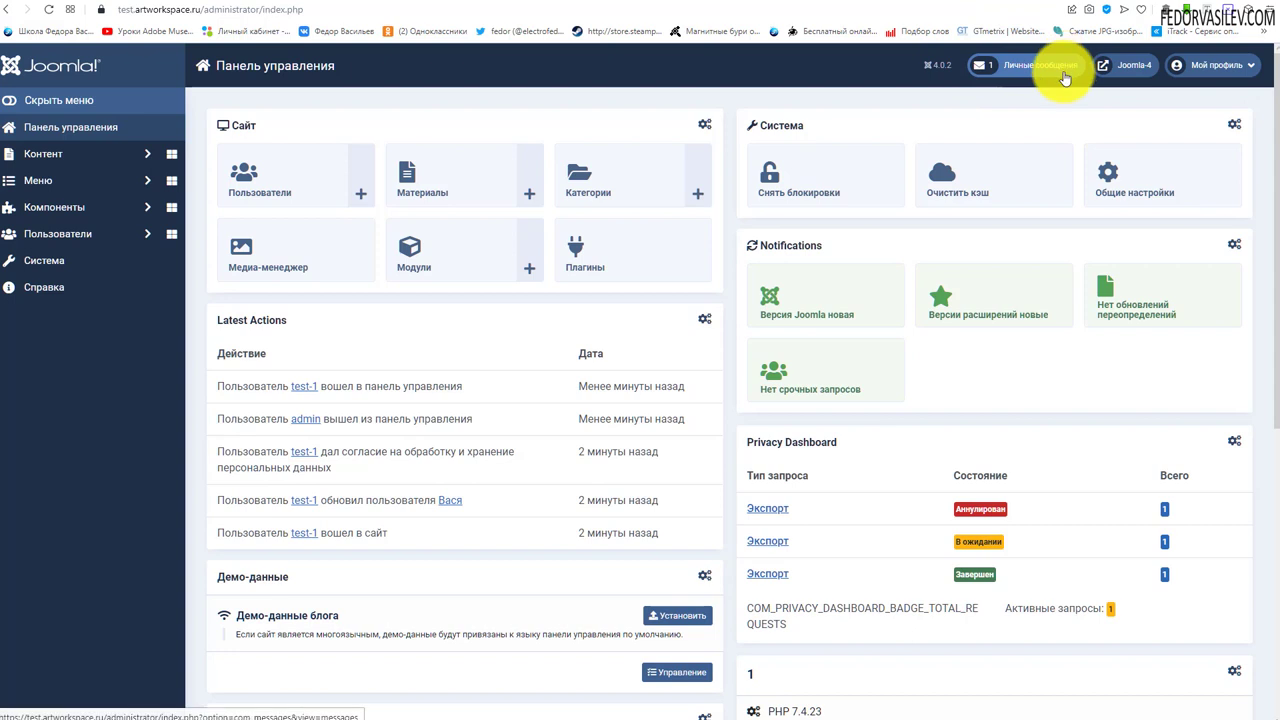
left_click(433, 251)
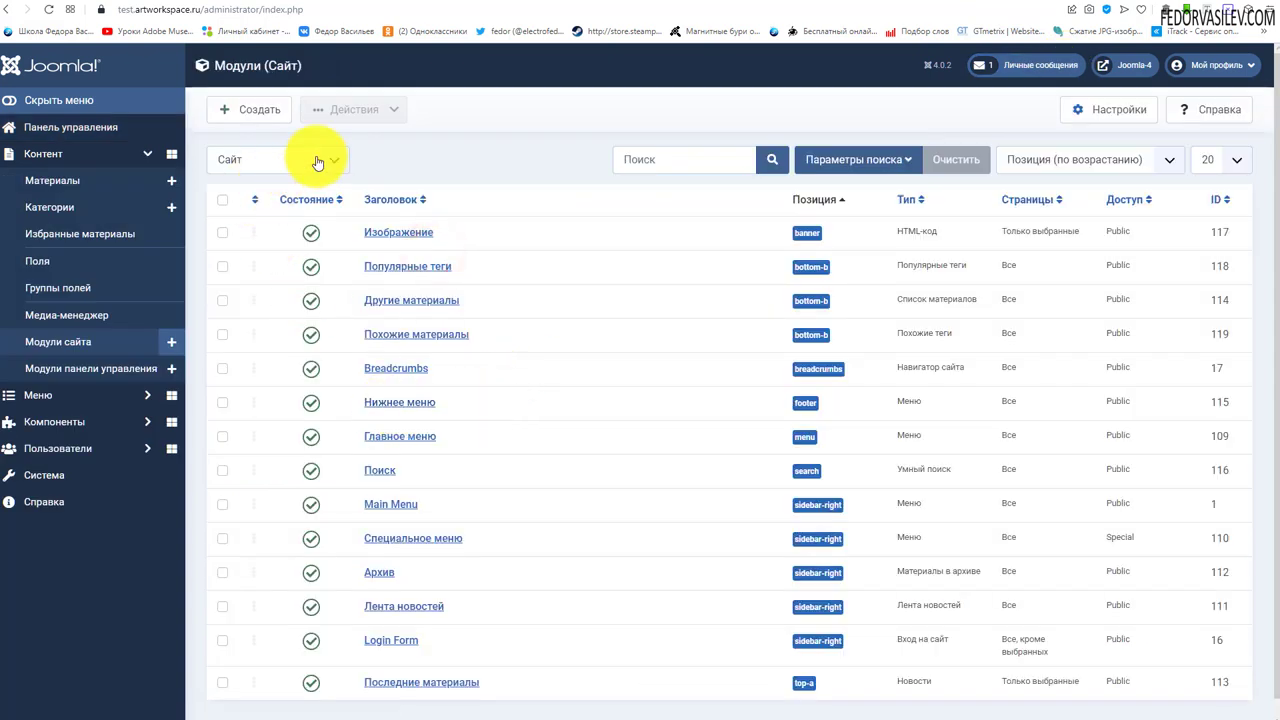
left_click(285, 194)
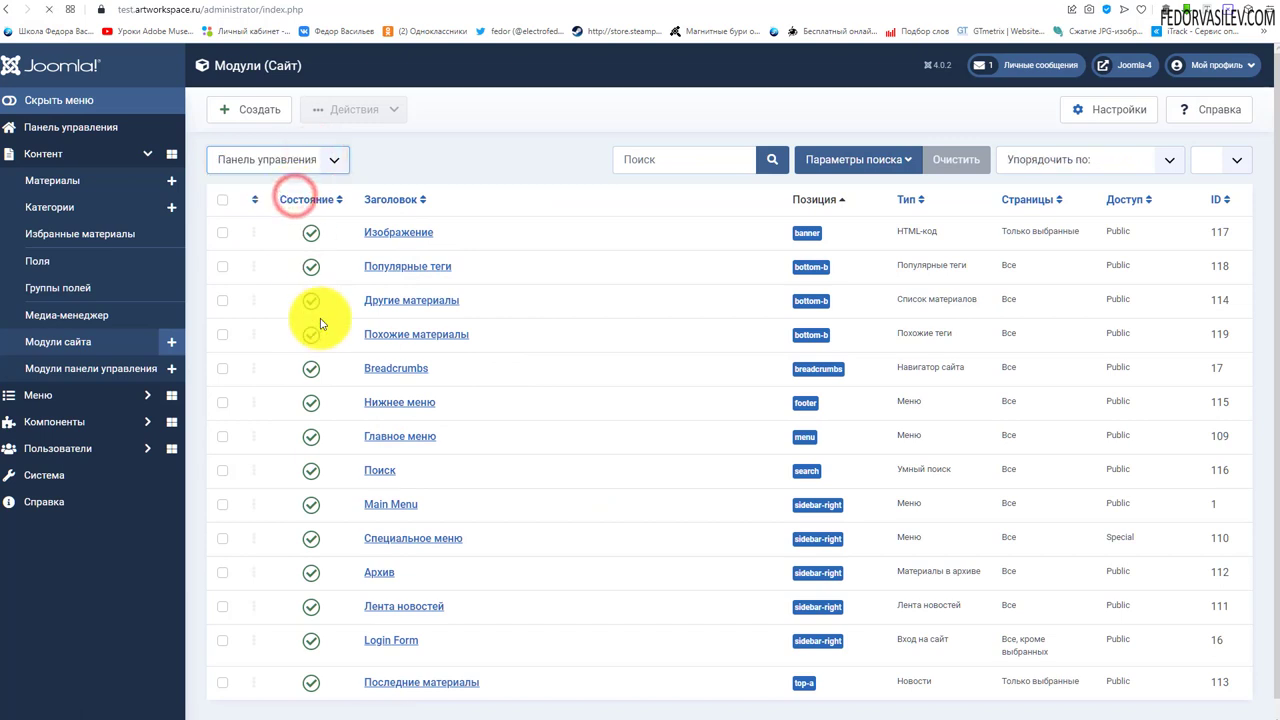
left_click(838, 160)
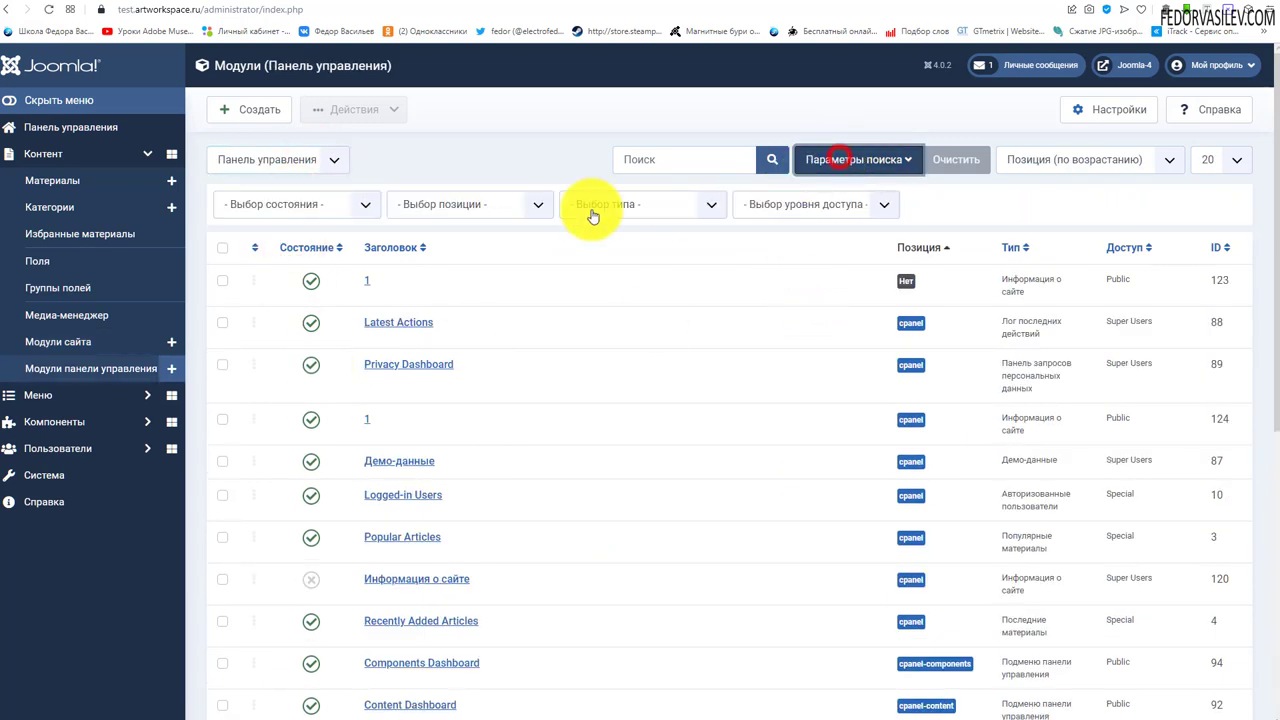
left_click(332, 213)
left_click(288, 330)
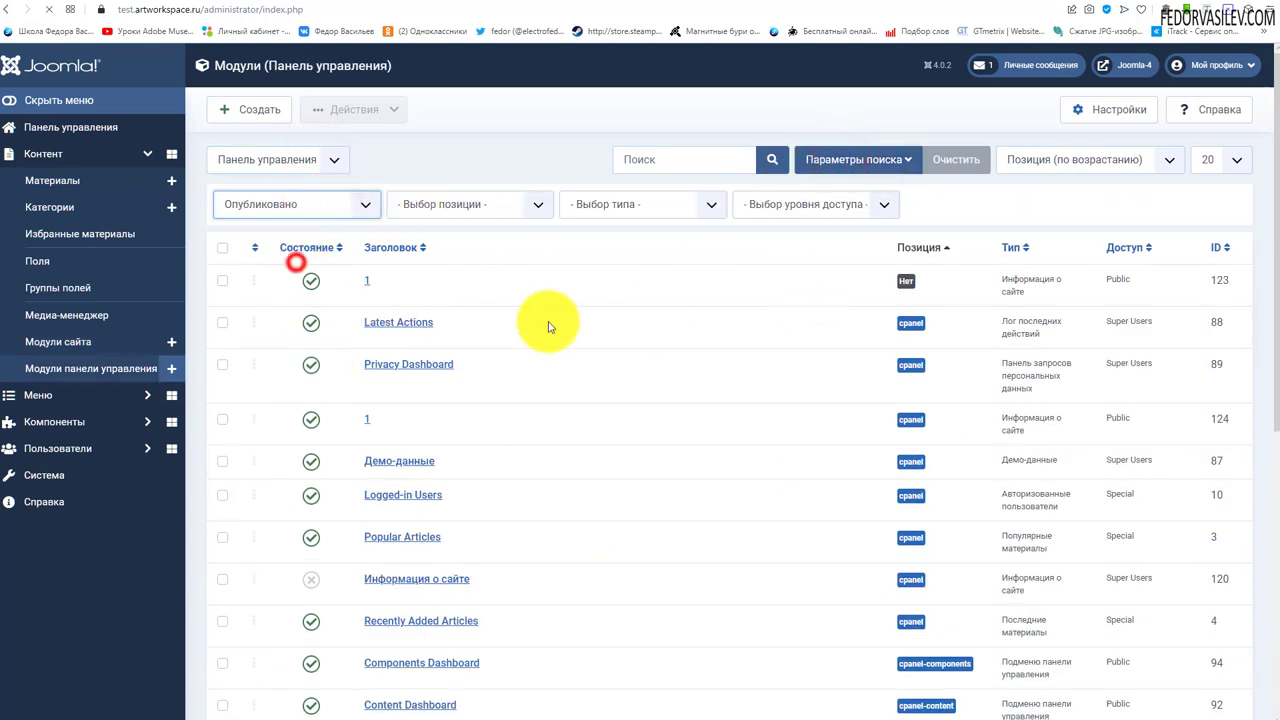
left_click(956, 160)
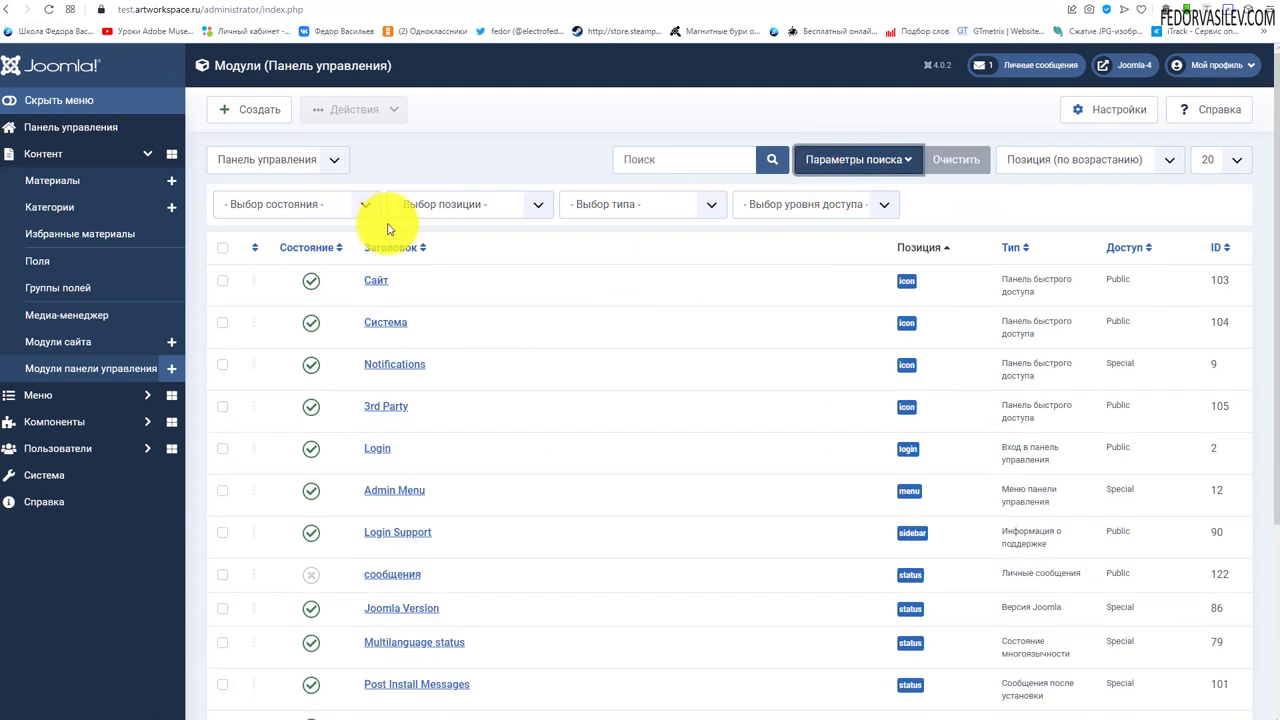
- Filter the control panel modules by the status position, and unpublish and republish the Messages module
left_click(460, 205)
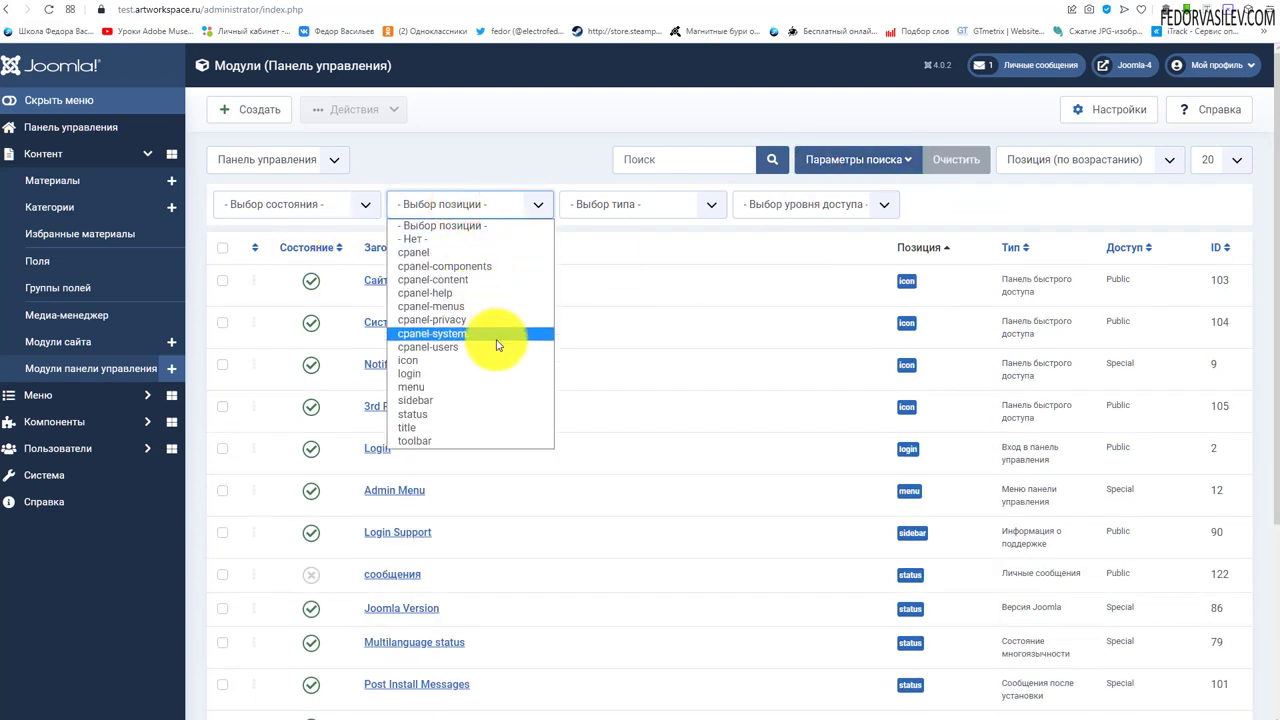
left_click(467, 414)
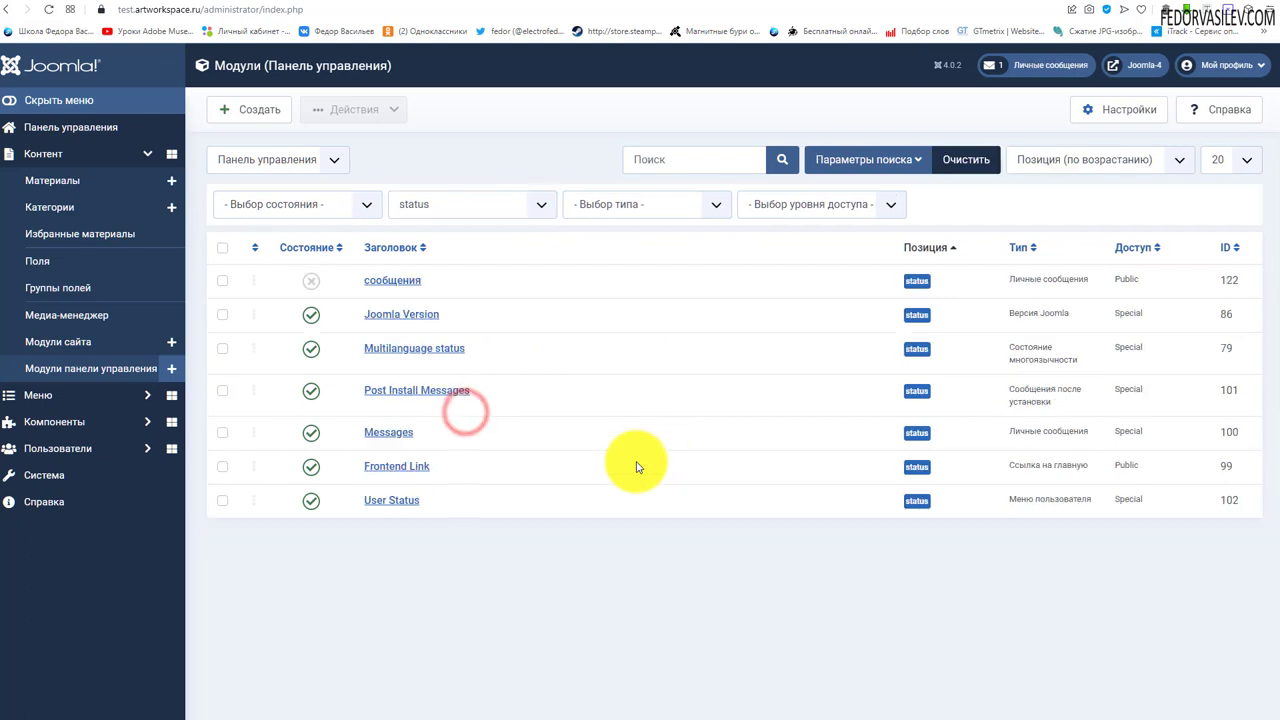
left_click(311, 436)
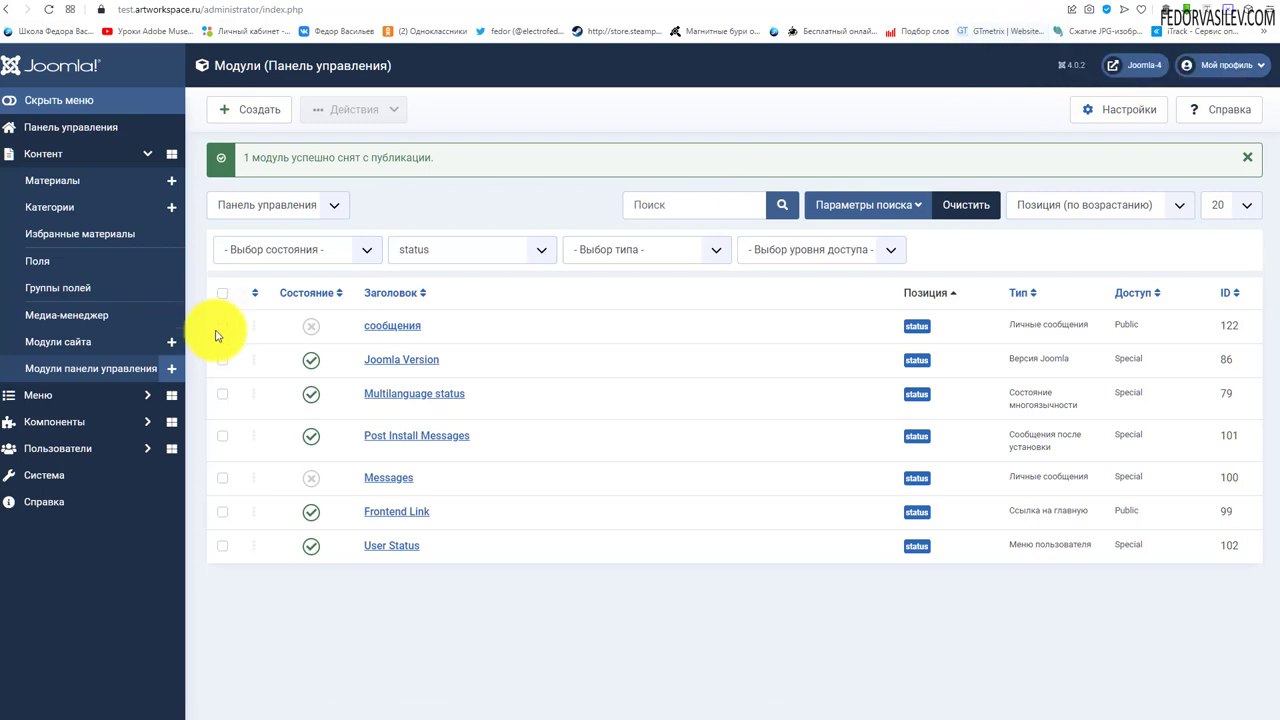
left_click(317, 485)
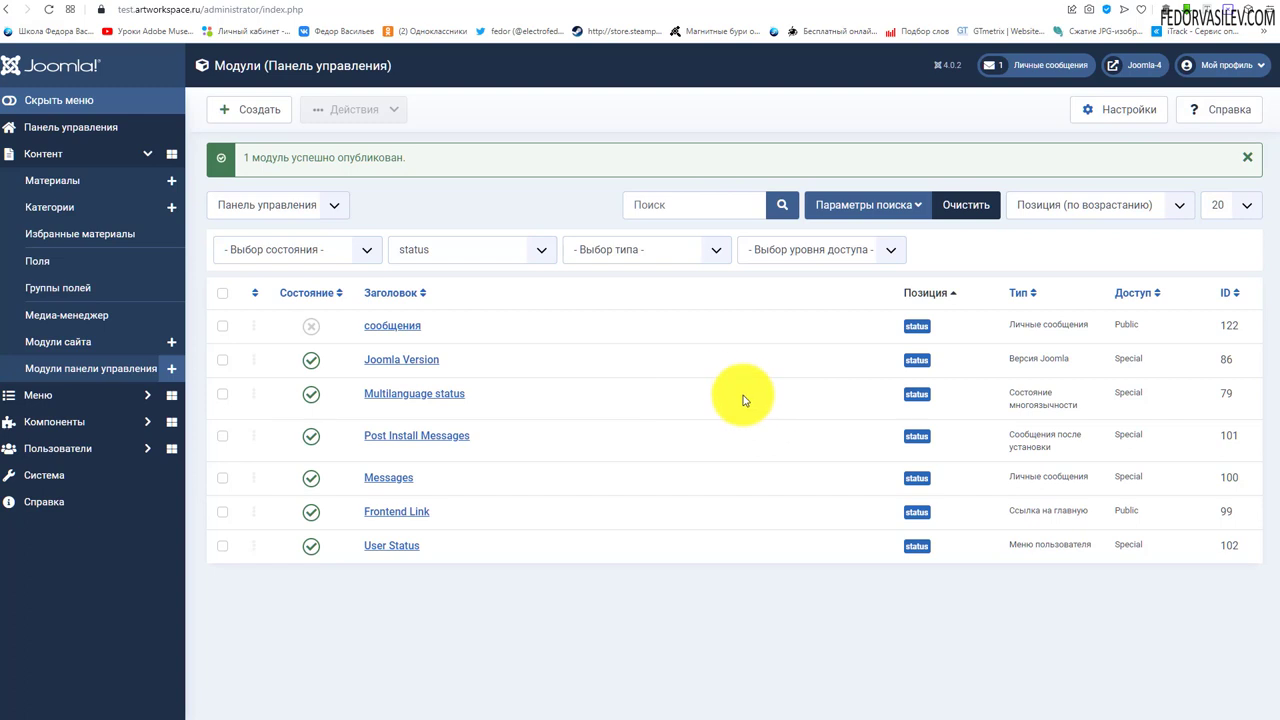
- Open the unread private message ПРОВЕРКА and review its author, sending date, subject and text
left_click(1022, 67)
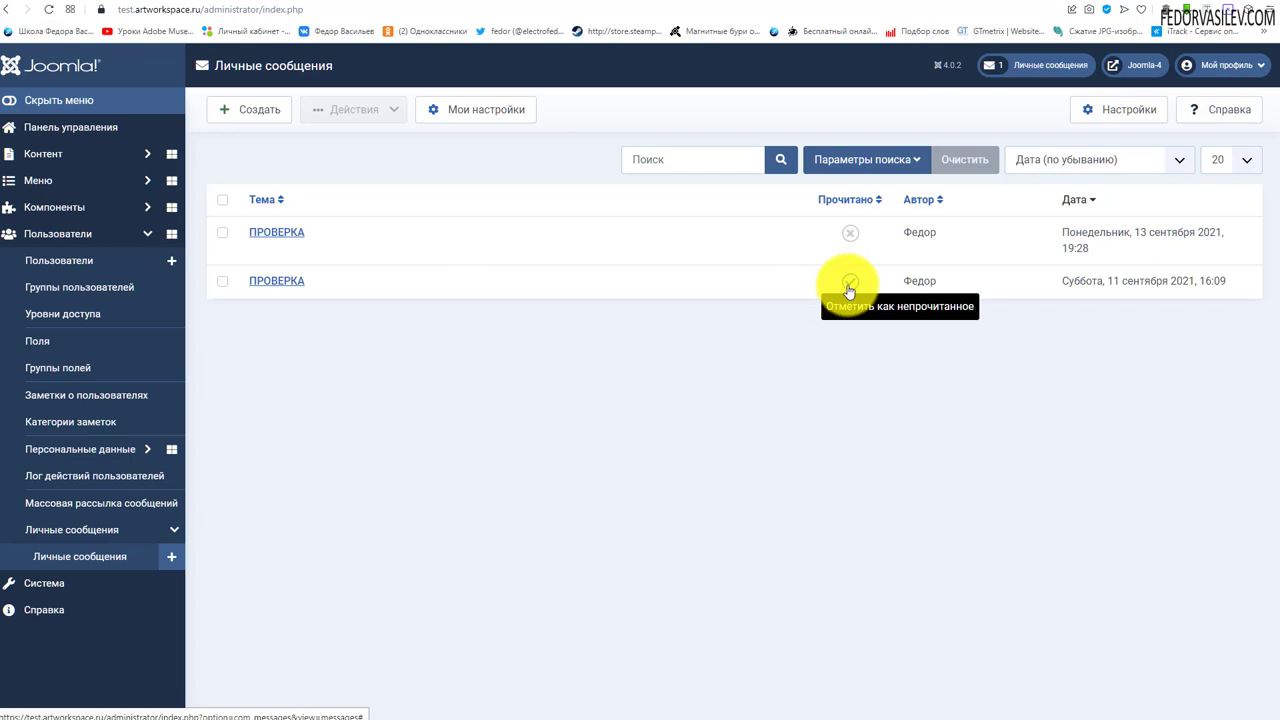
left_click(276, 231)
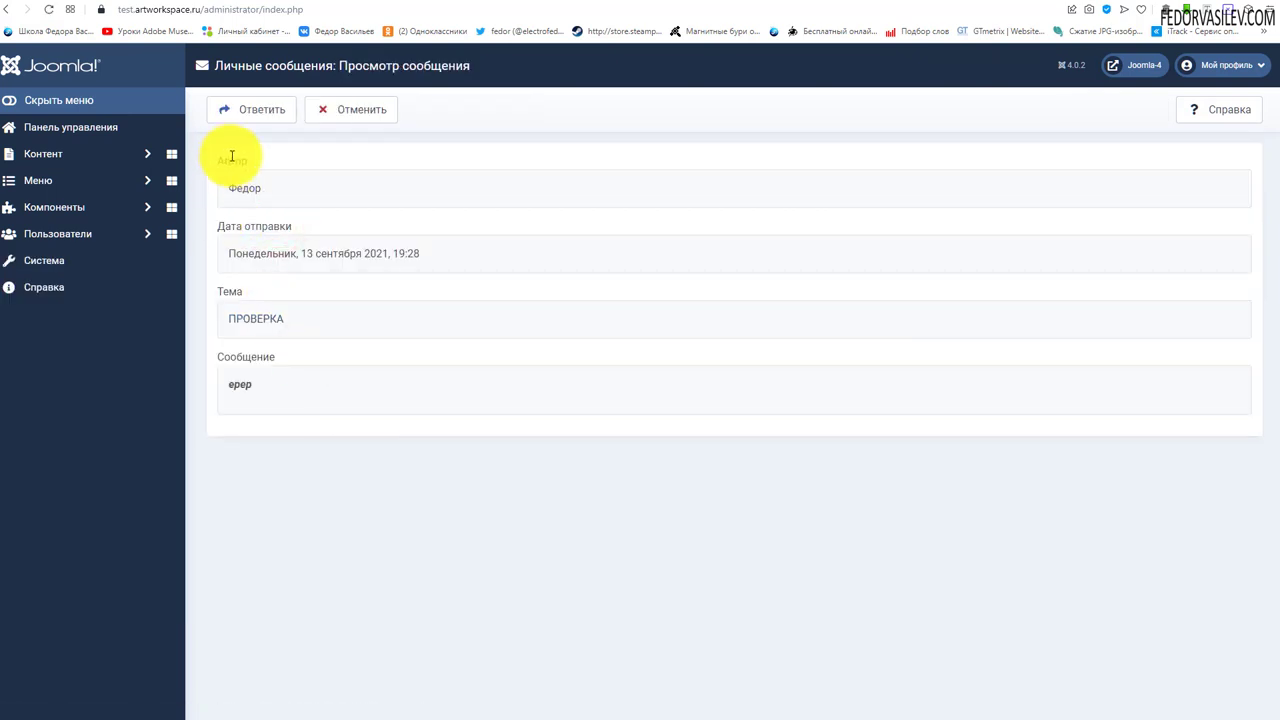
double_click(267, 184)
left_click_drag(235, 253, 397, 255)
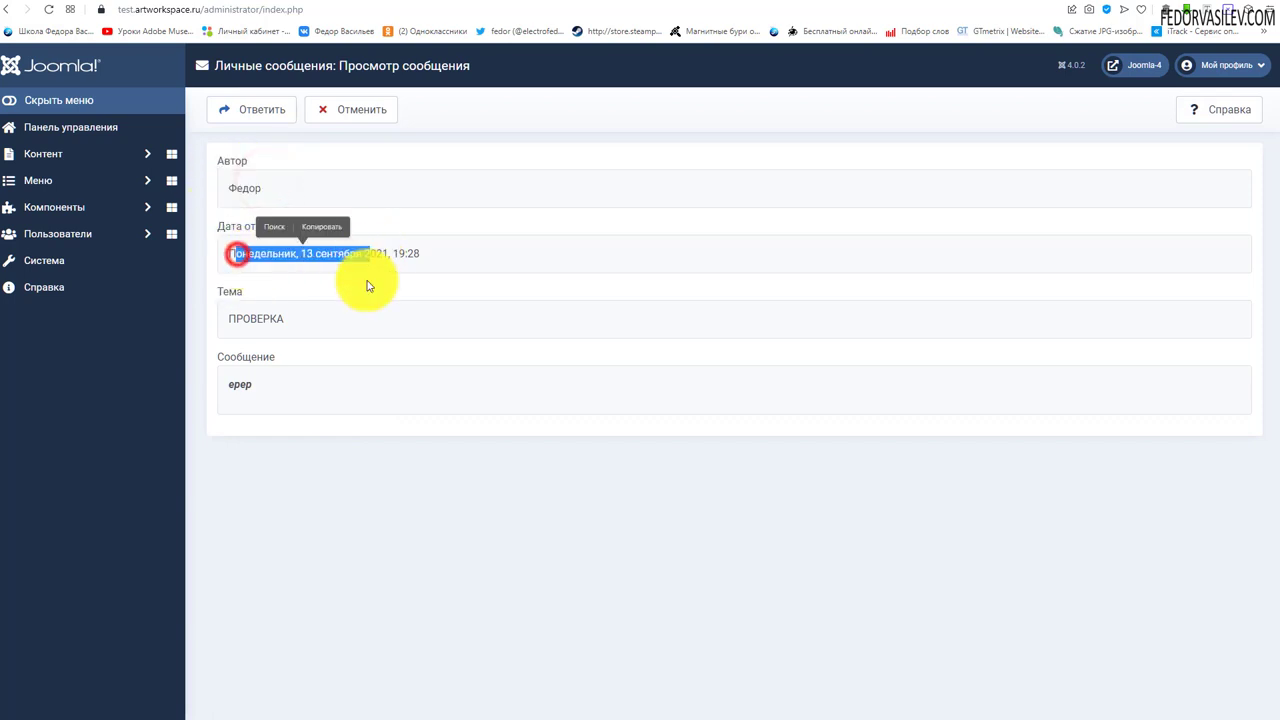
left_click_drag(300, 318, 227, 318)
left_click_drag(286, 400, 166, 394)
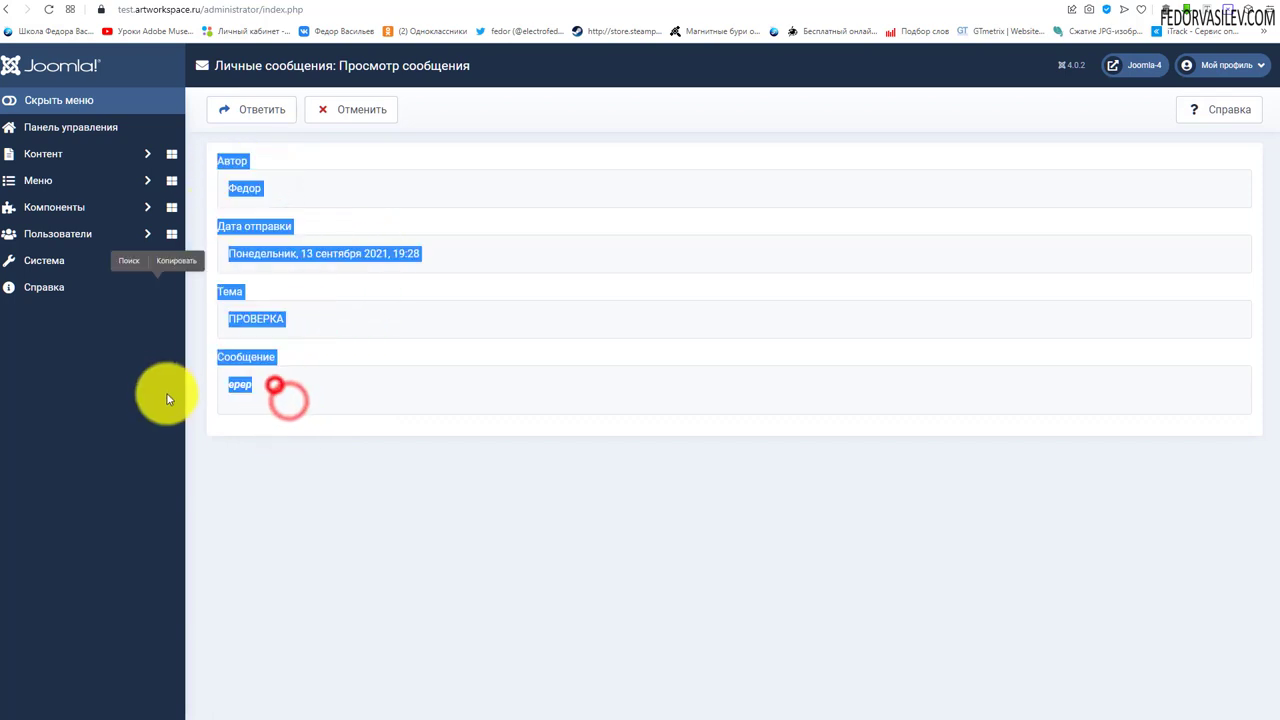
left_click(383, 384)
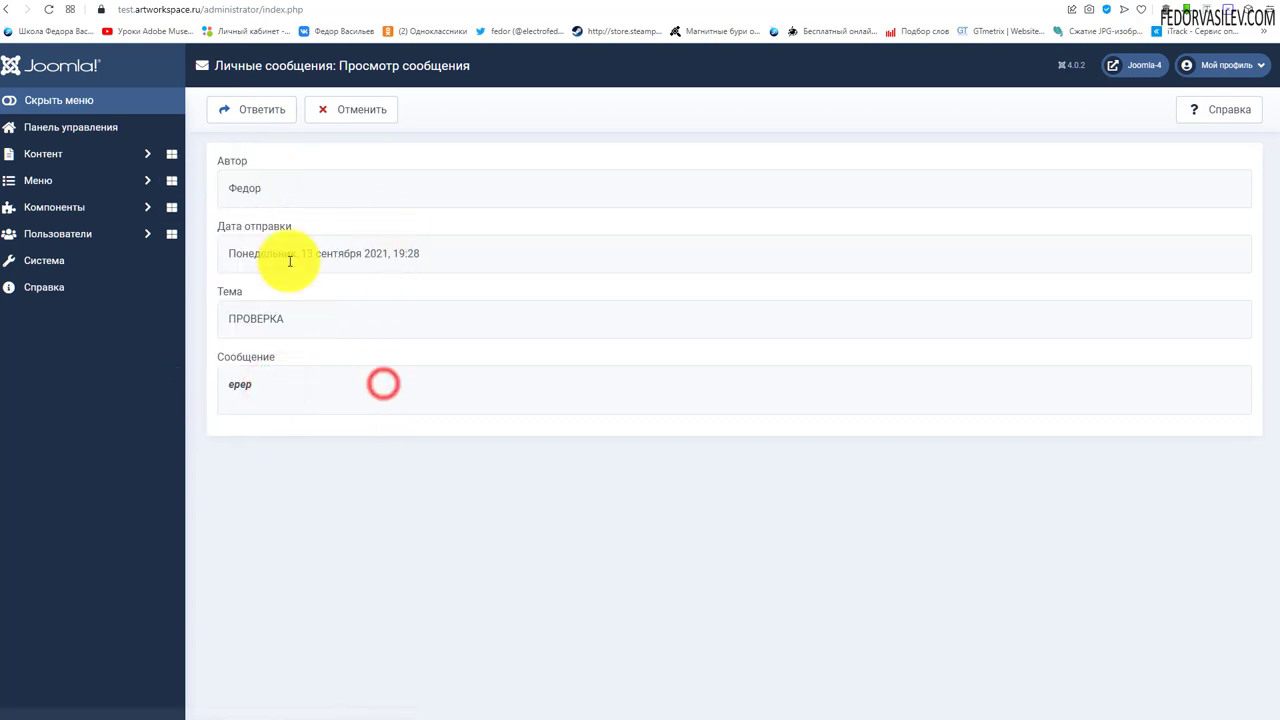
- Reply to the ПРОВЕРКА message with a short test text and send the reply
left_click(251, 110)
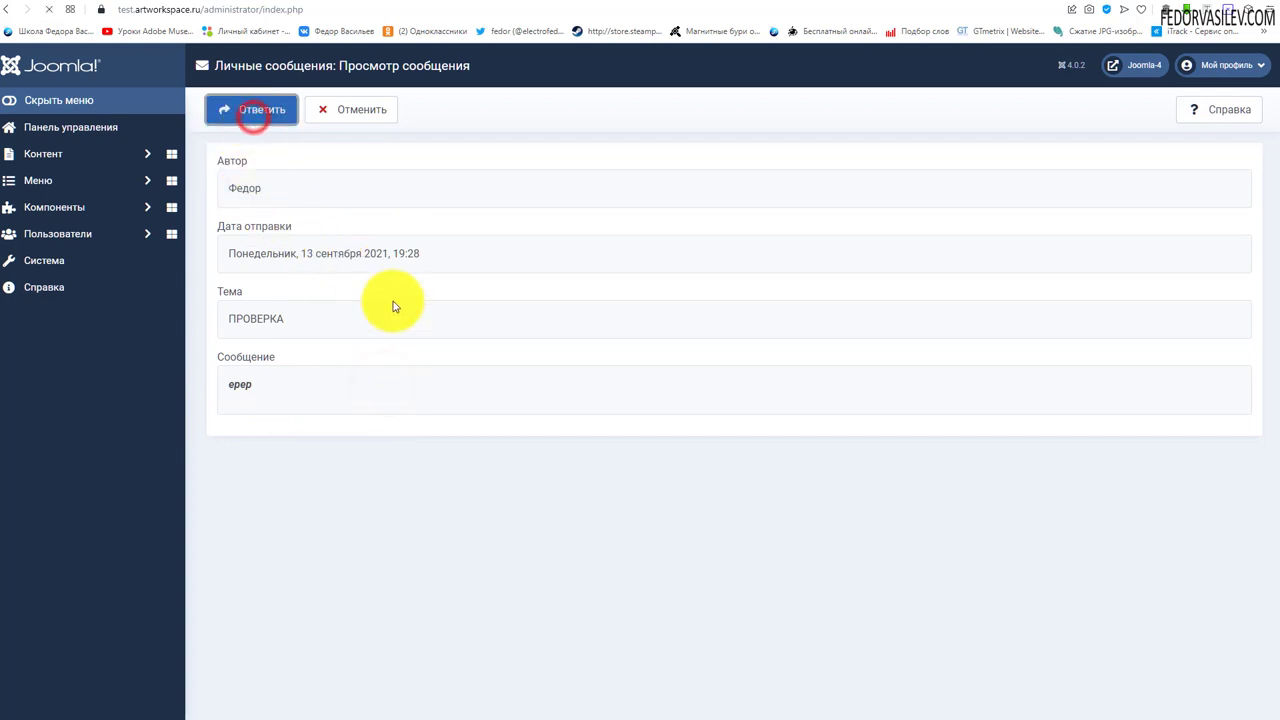
type("гло")
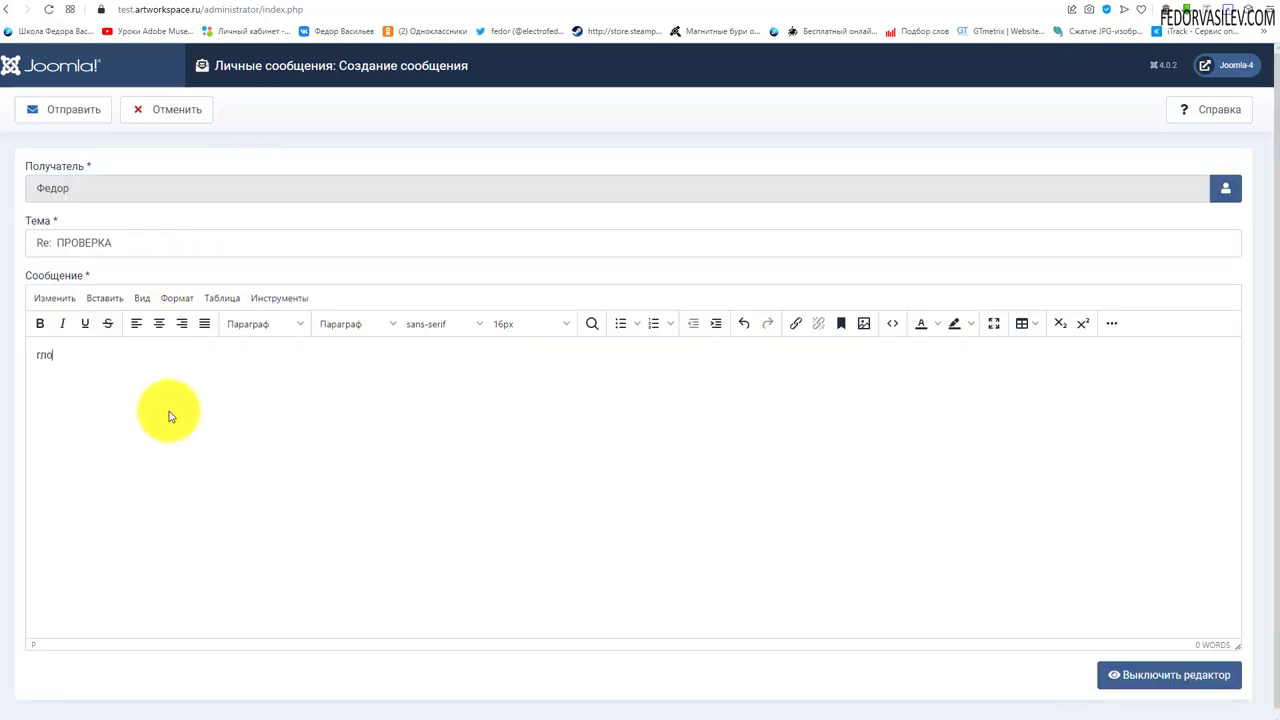
type("бал")
left_click(69, 106)
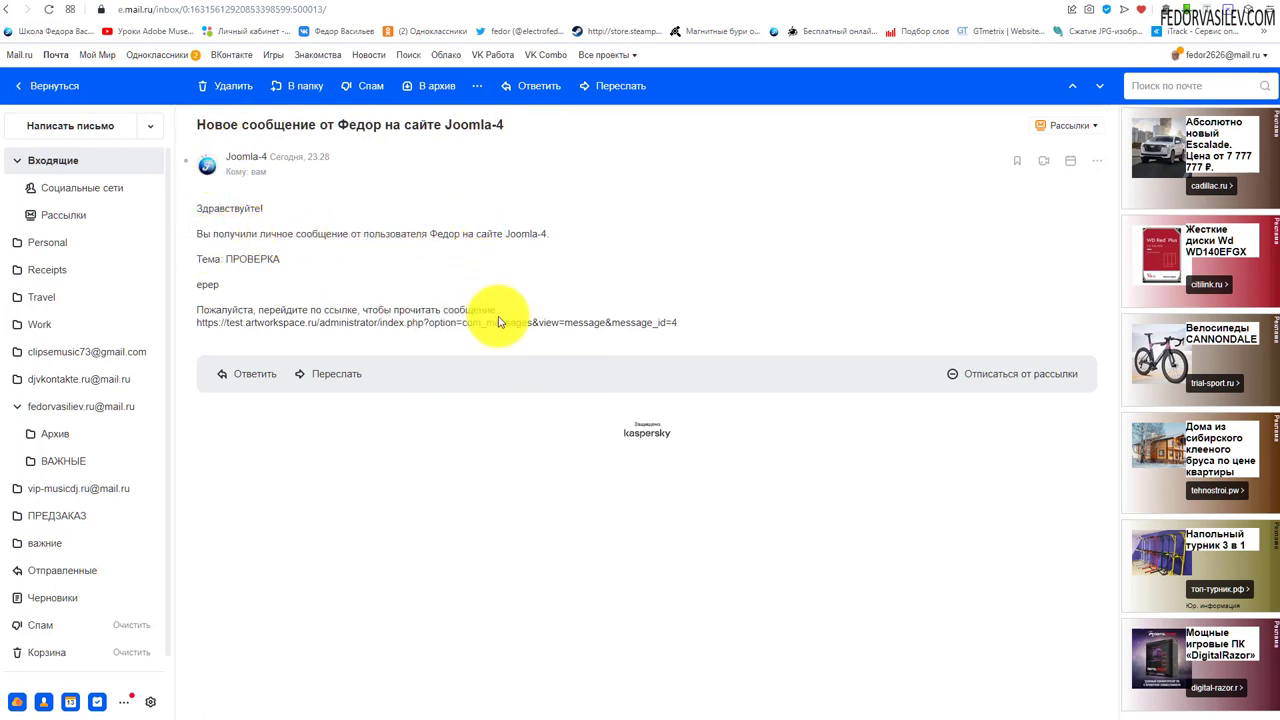
- In the Mail.ru mailbox, examine the Joomla-4 notification e-mail's line about the sender, its subject and the message text
left_click_drag(368, 232, 573, 242)
left_click(349, 257)
left_click(256, 284)
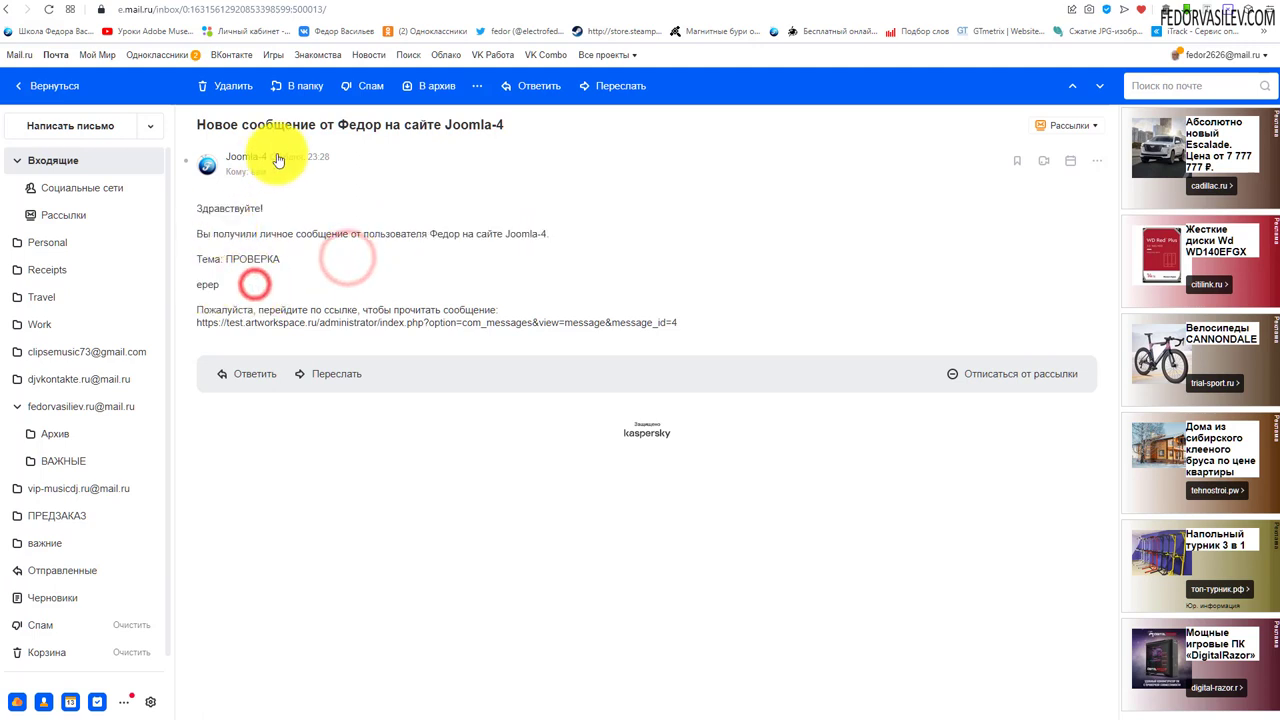